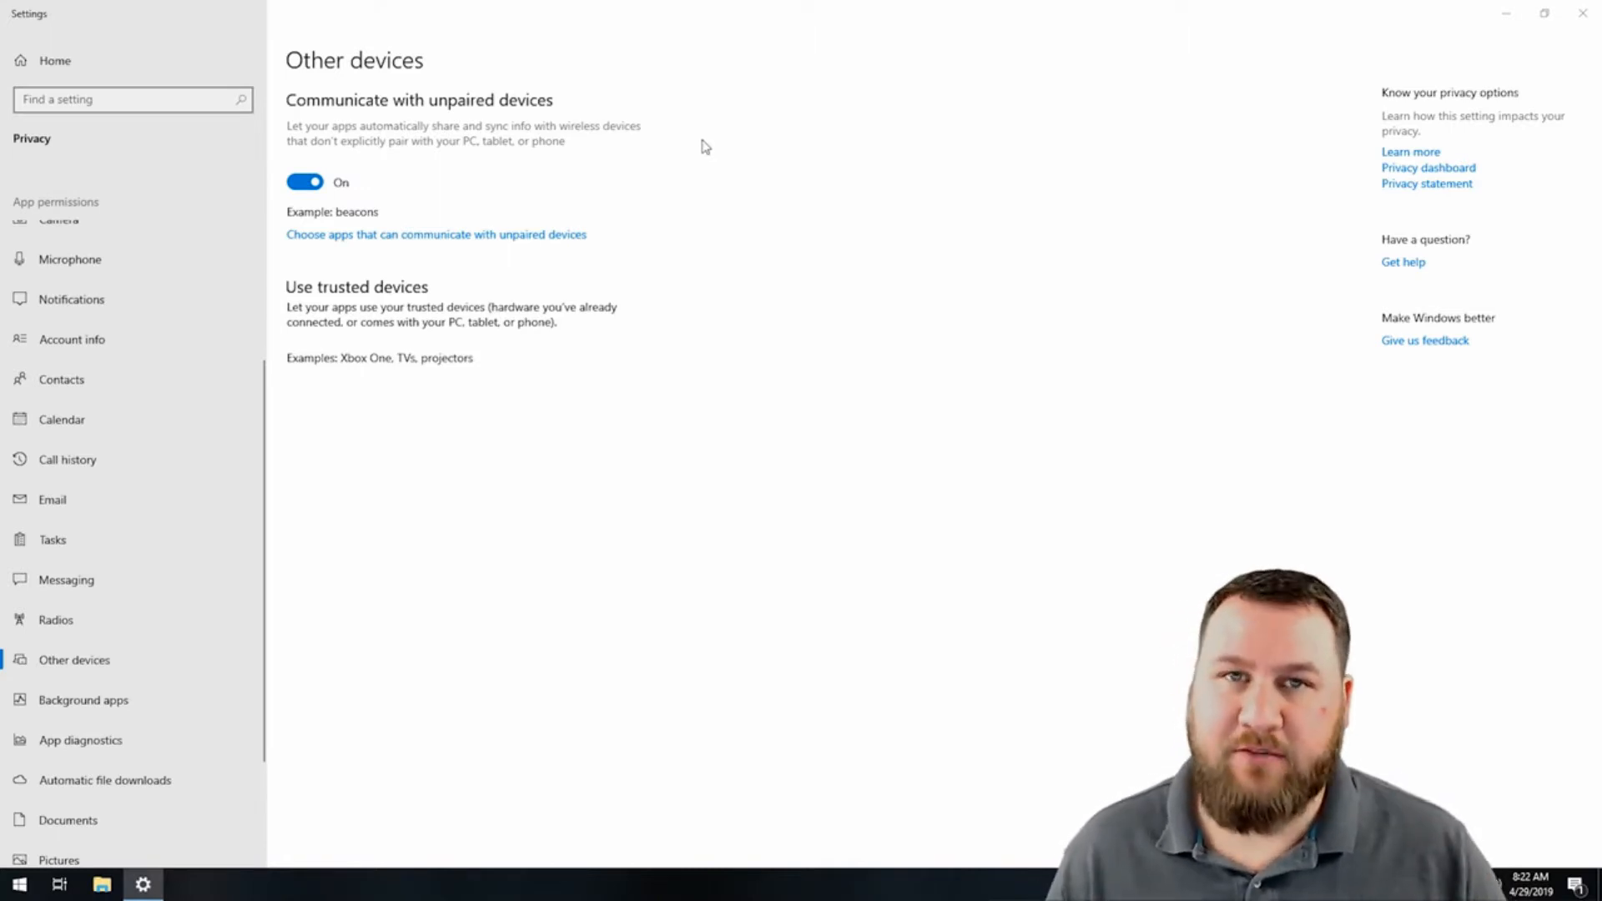
# Turn off letting apps communicate with unpaired devices
pyautogui.click(308, 188)
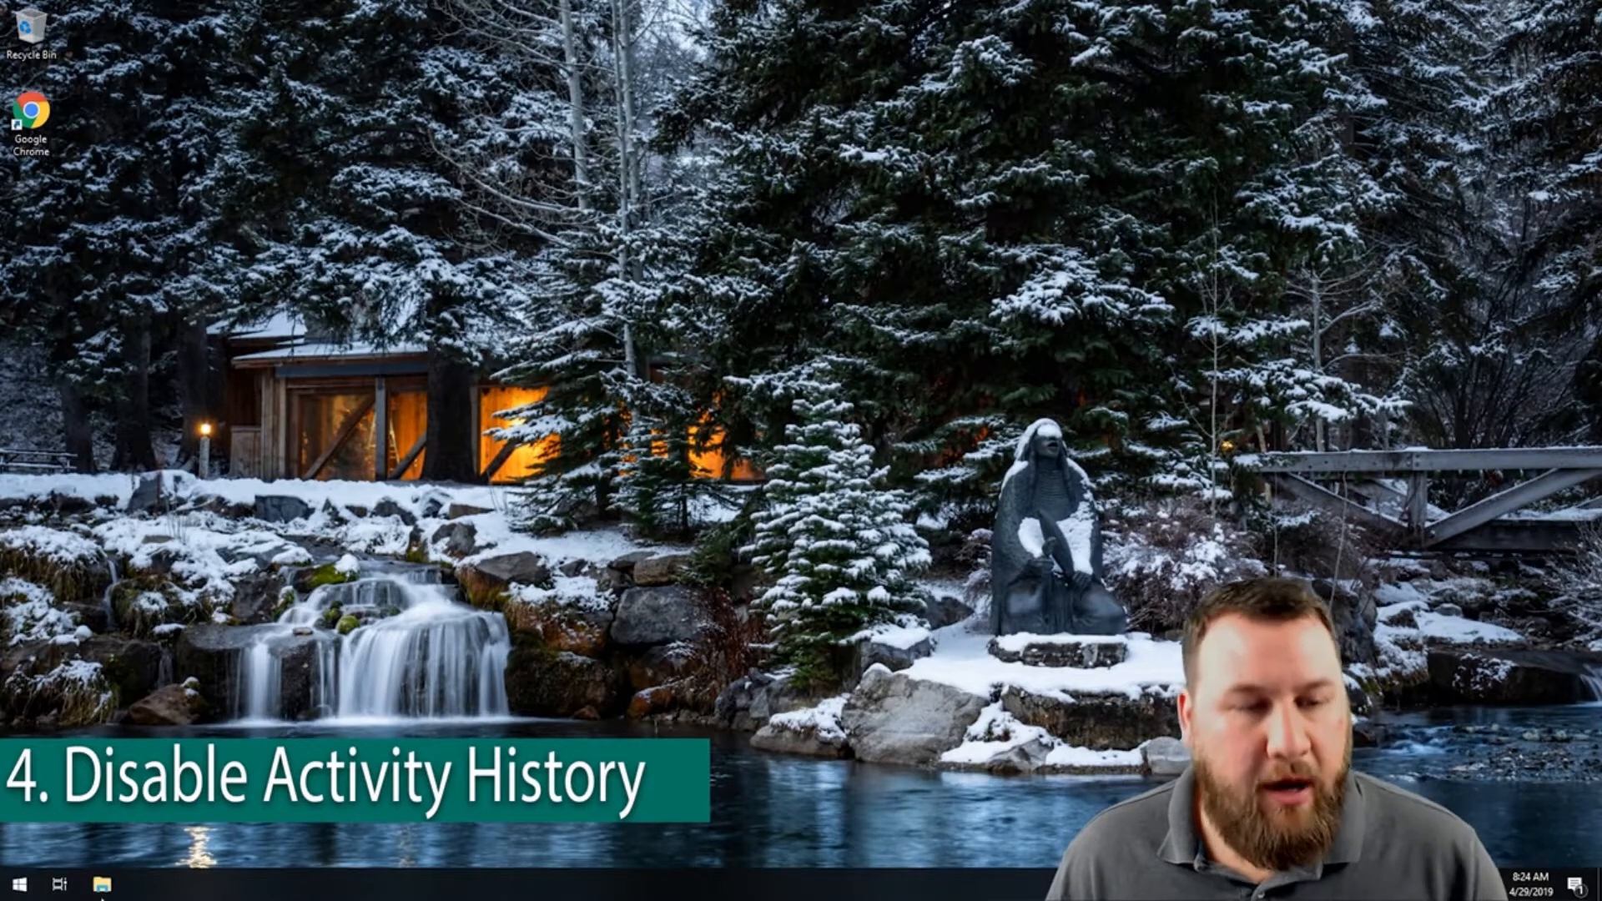
# Open the Activity history page of the Windows privacy settings
pyautogui.click(5, 893)
pyautogui.write('p')
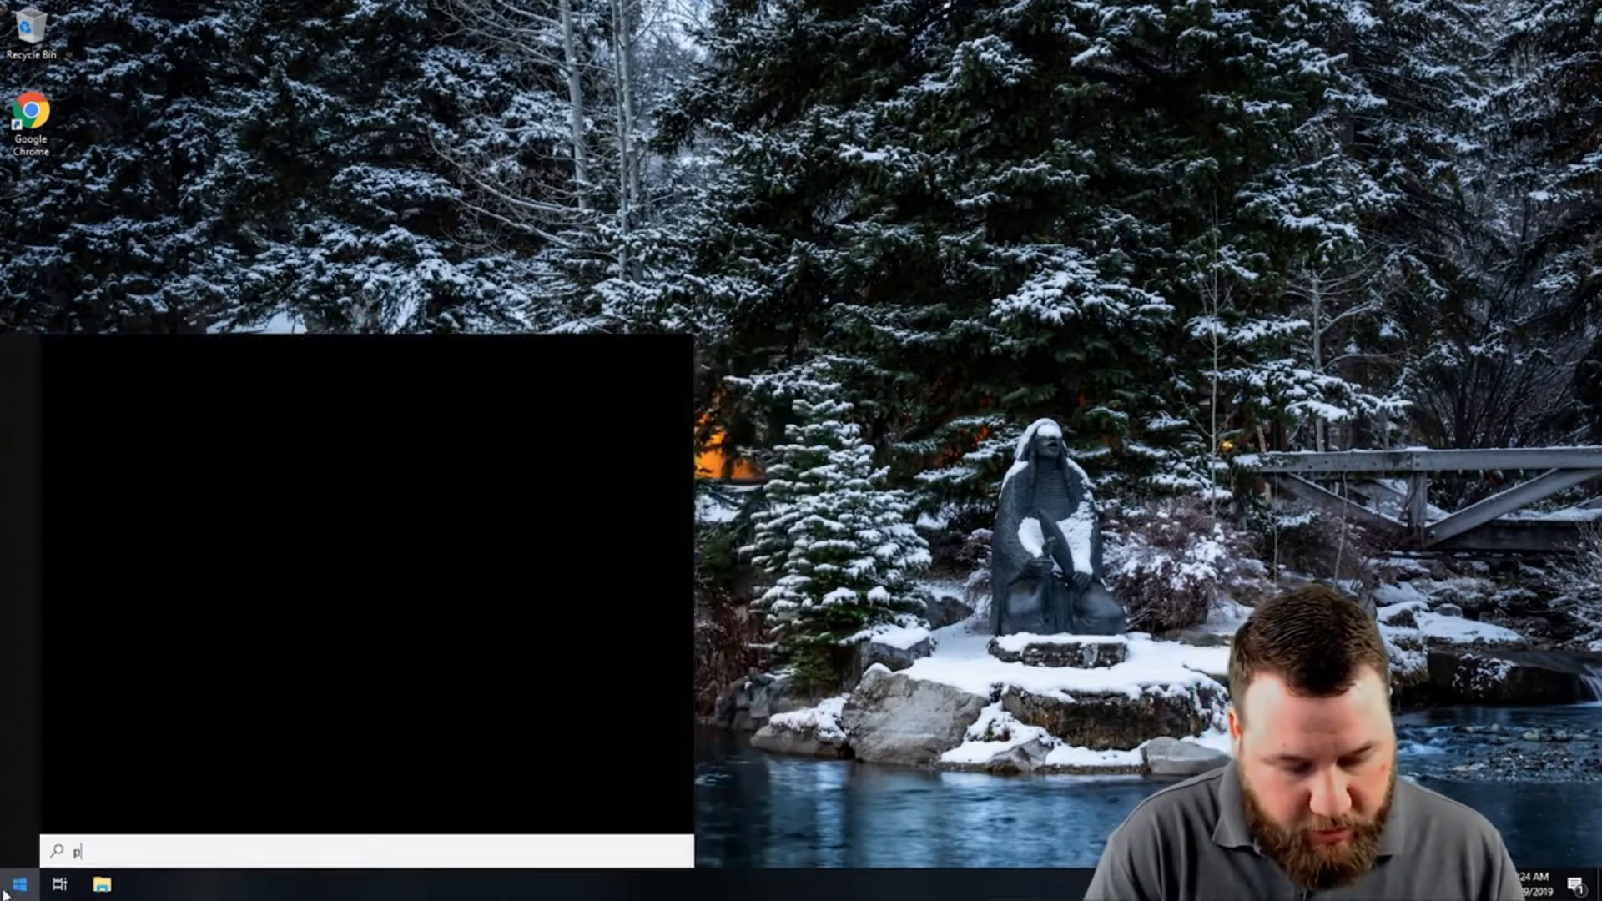
pyautogui.write('riv')
pyautogui.press('Return')
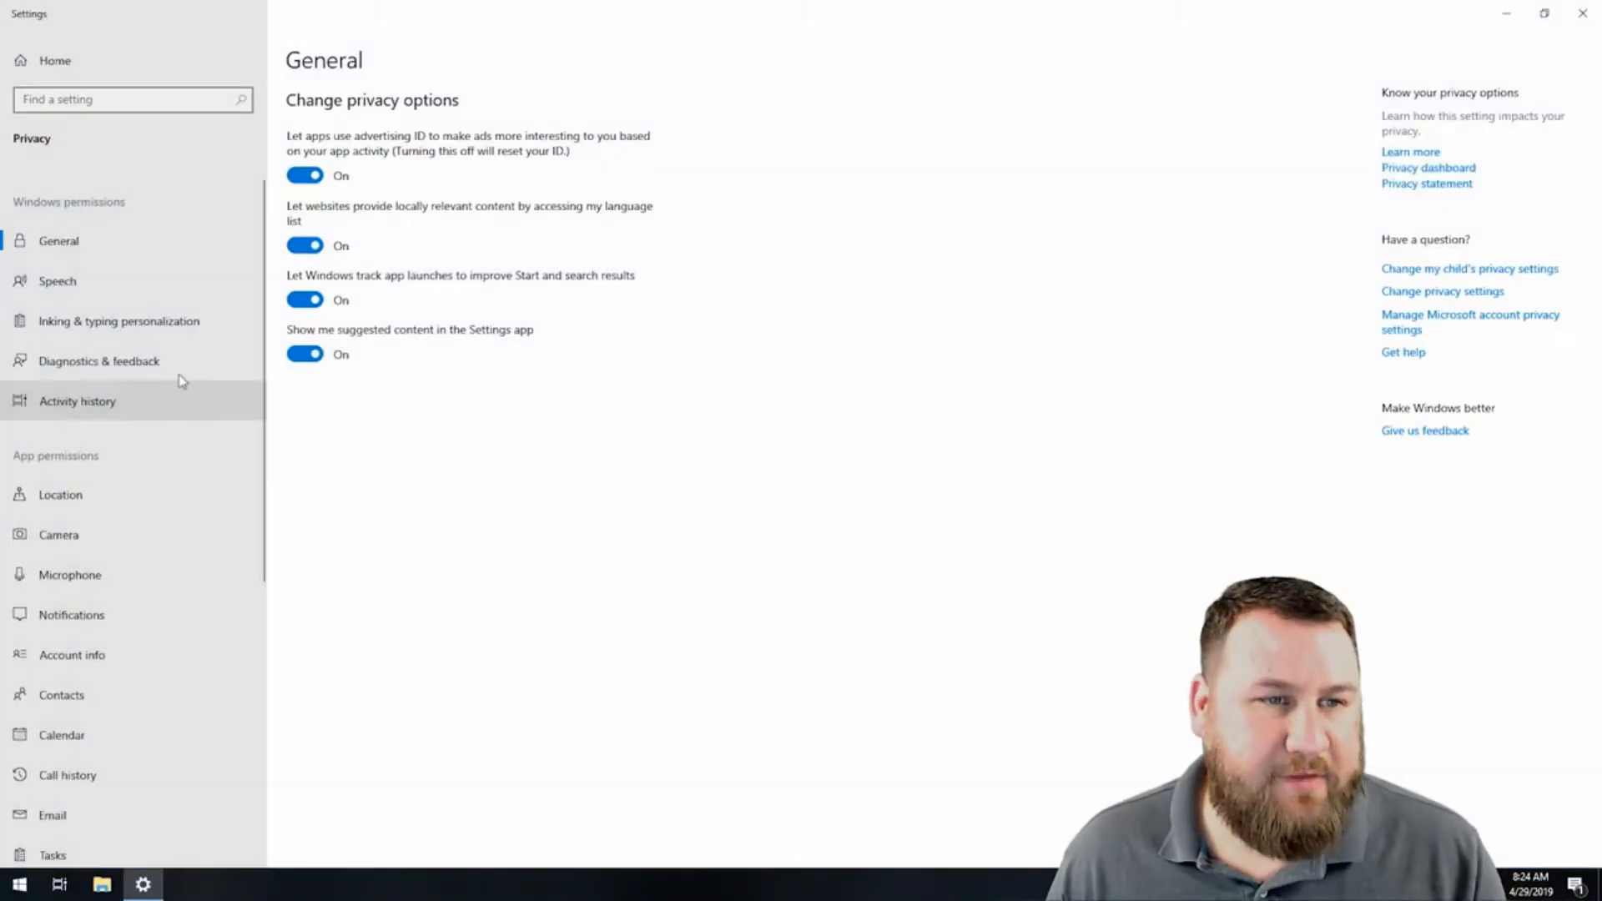
pyautogui.click(106, 401)
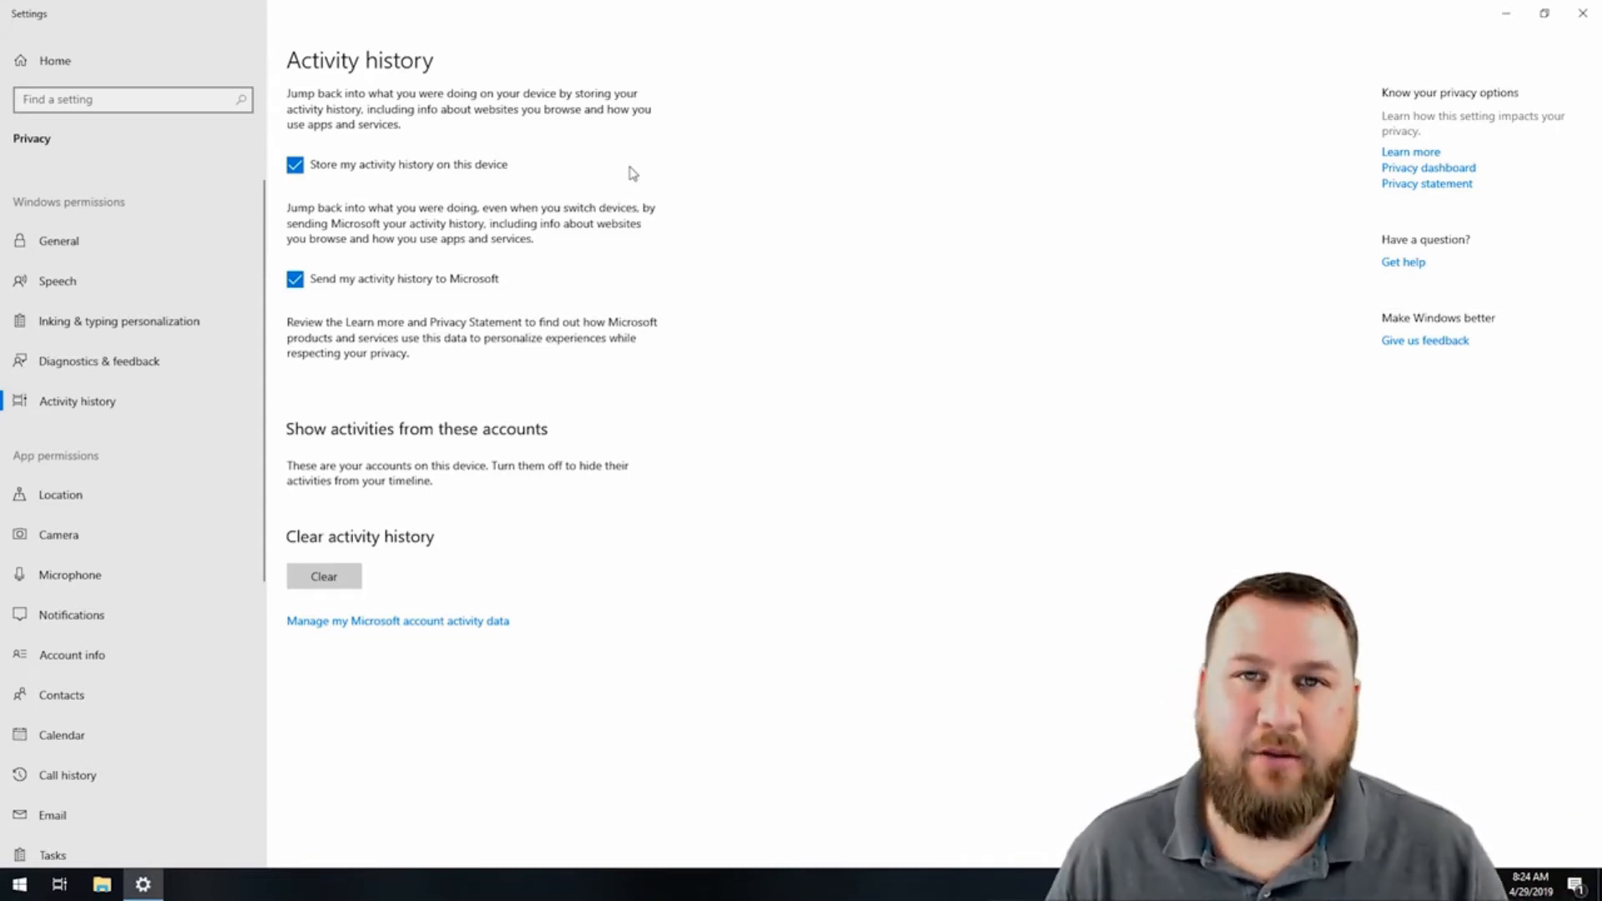
# Disable storing activity history on this device and sending it to Microsoft, and clear the existing activity history
pyautogui.click(301, 171)
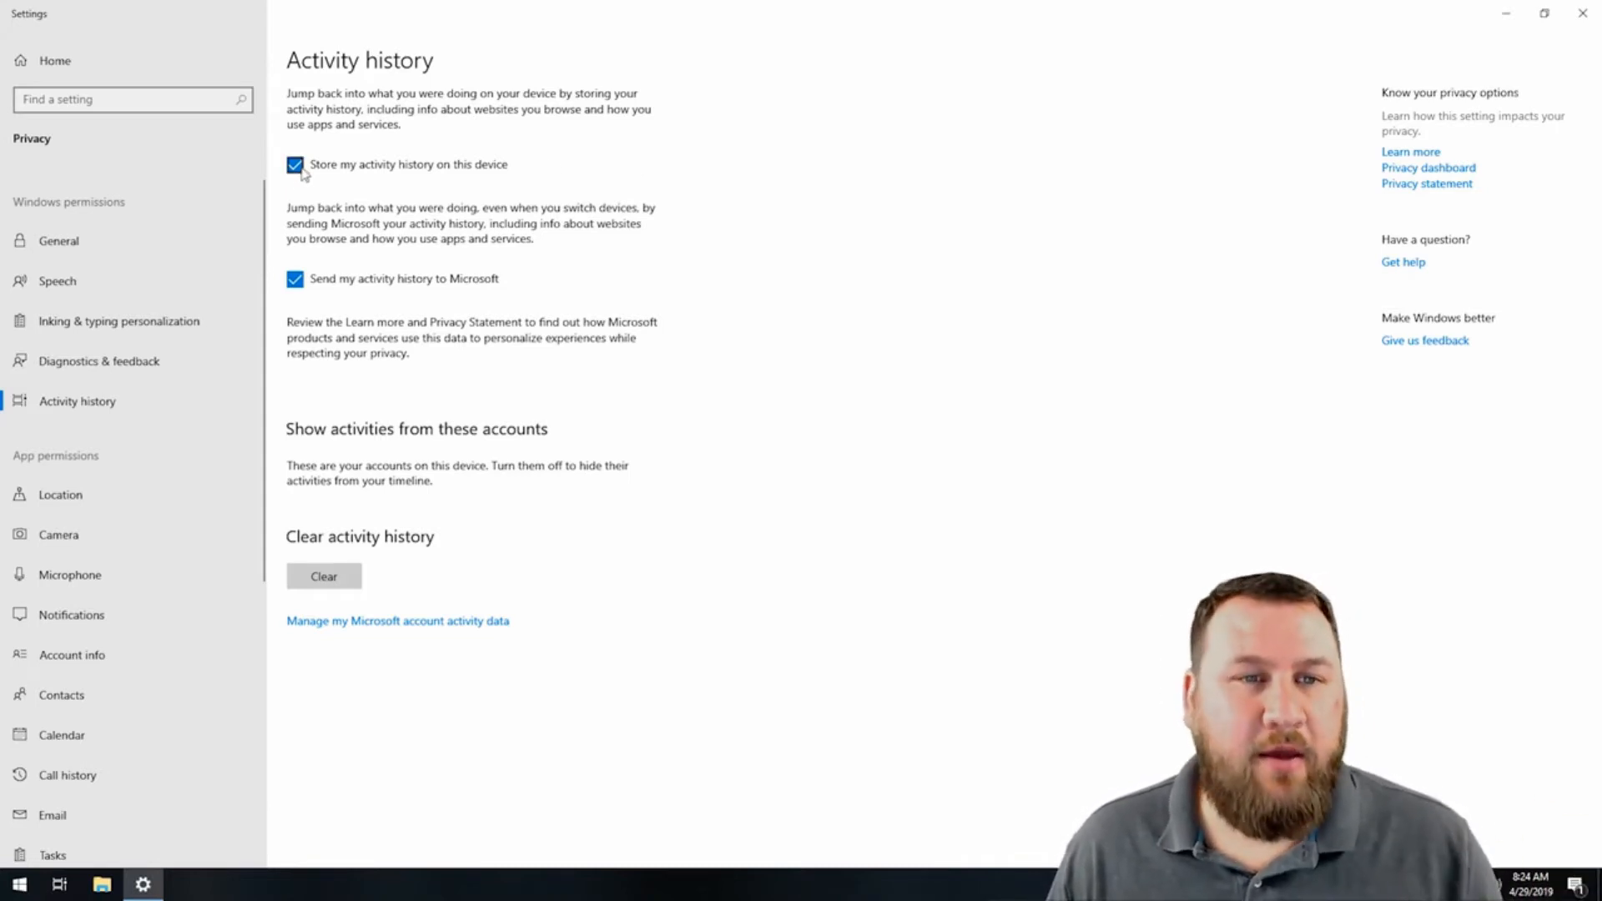
pyautogui.click(294, 279)
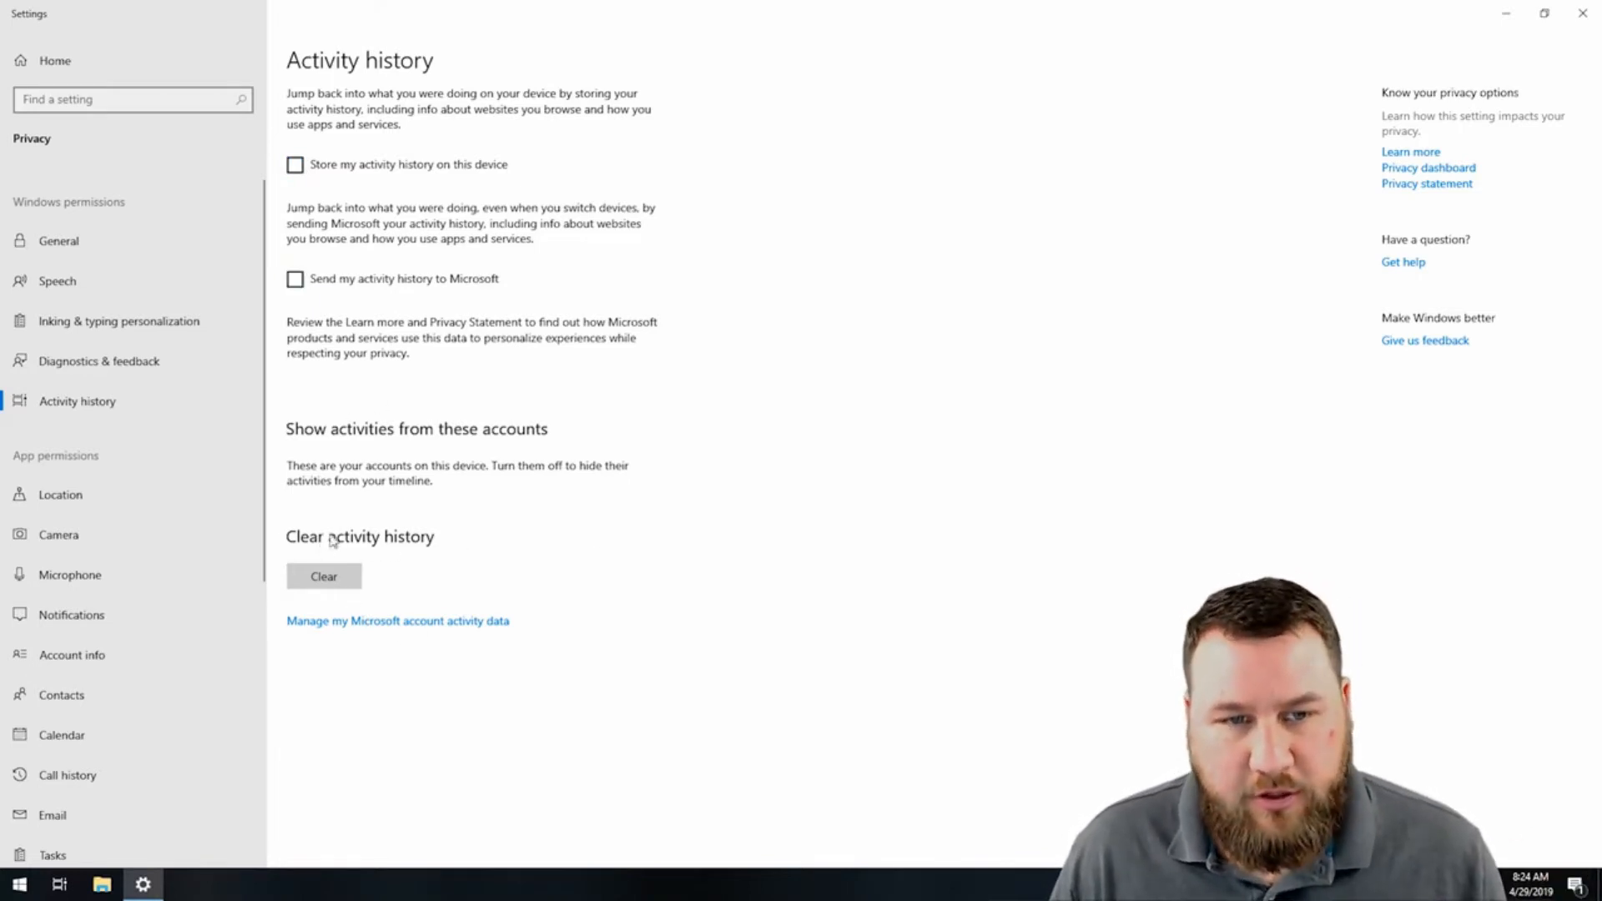
pyautogui.click(324, 577)
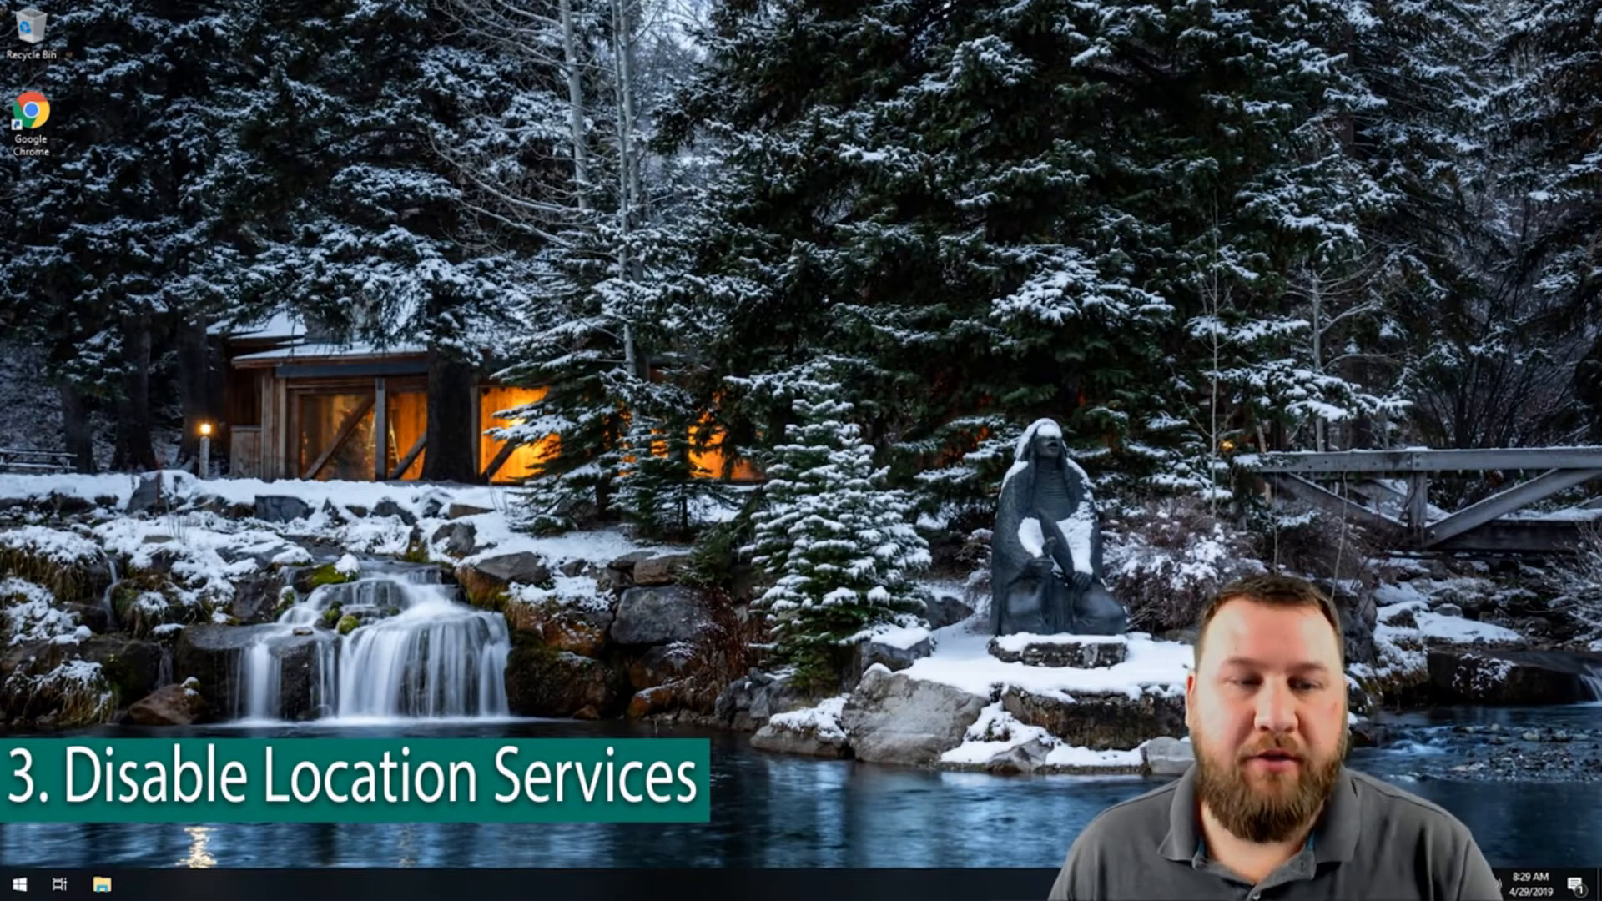
# Open the Location page of the Windows privacy settings and turn off location for this device
pyautogui.click(18, 884)
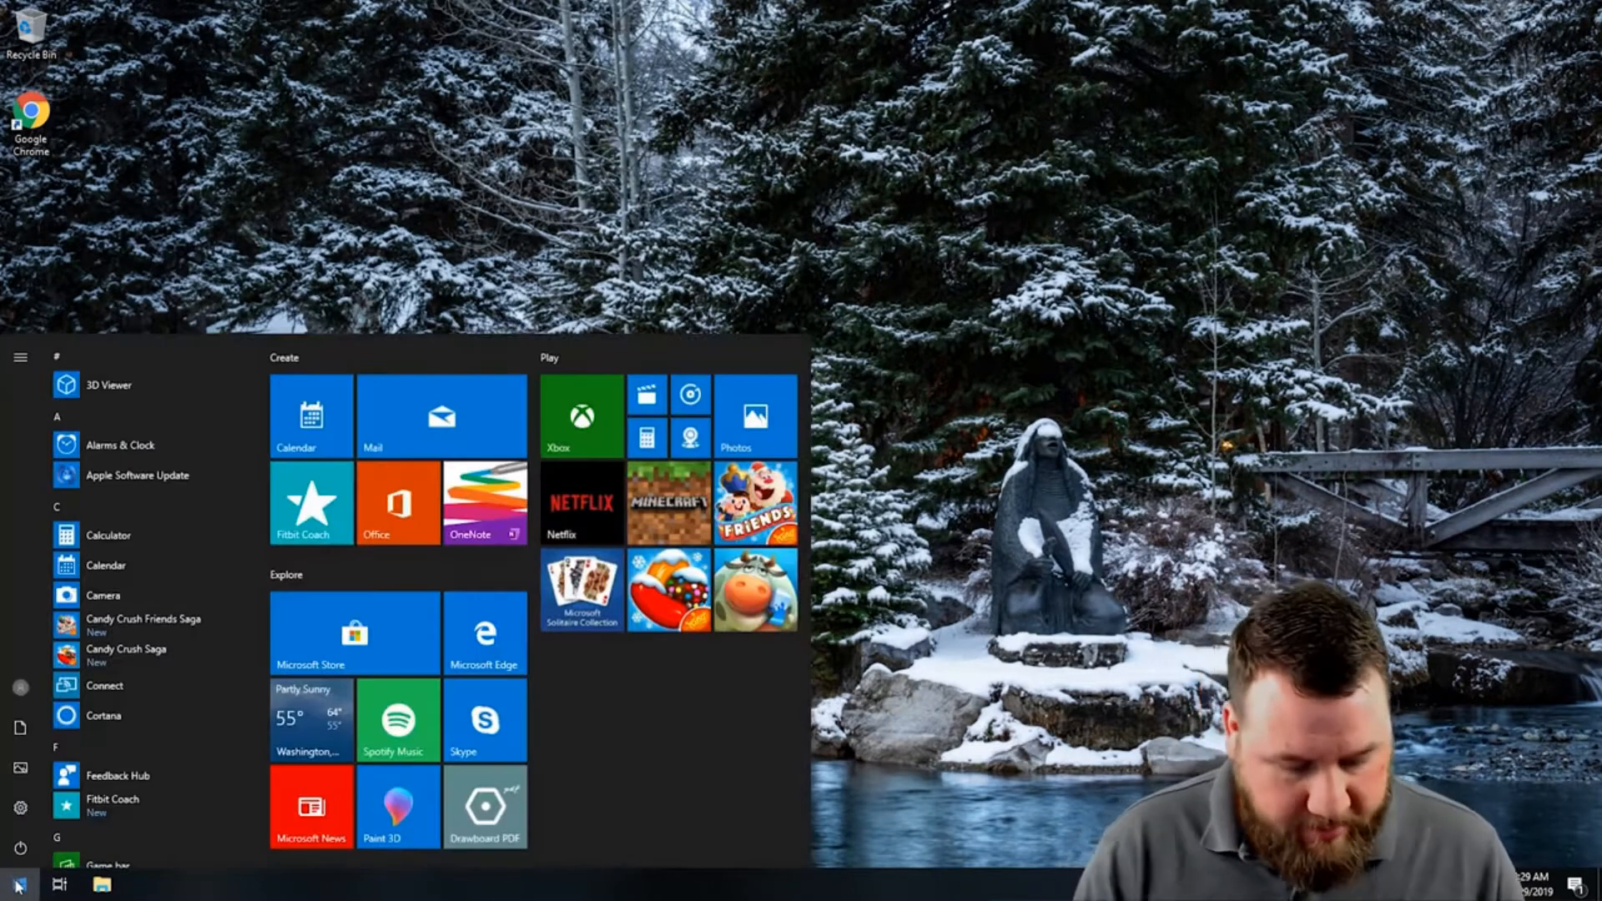
pyautogui.write('privacy')
pyautogui.press('Return')
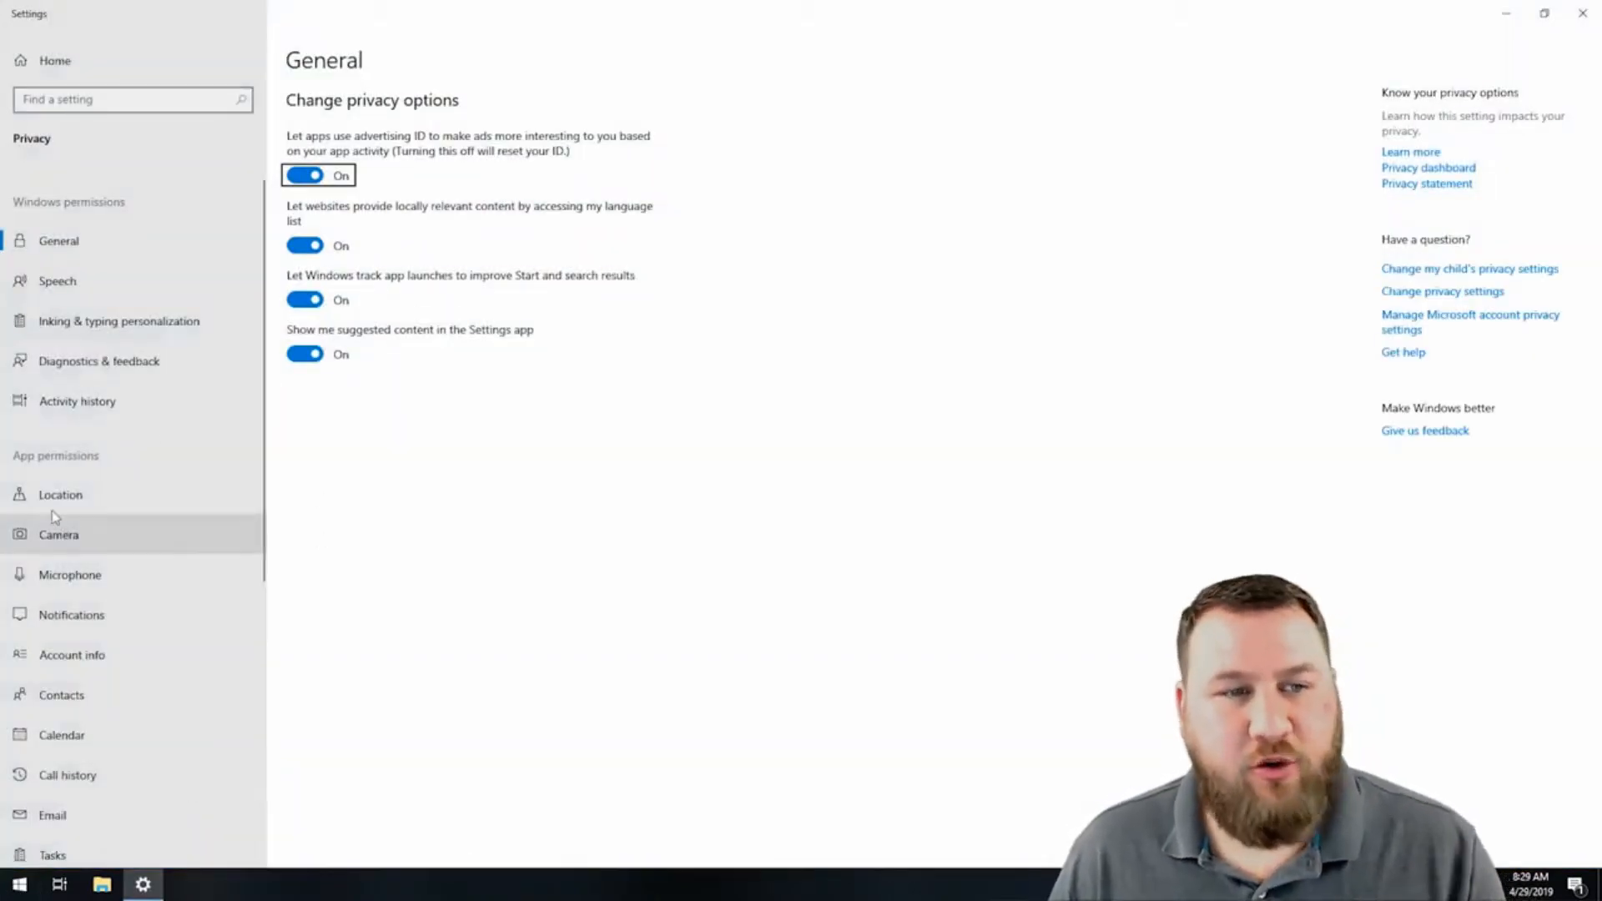
pyautogui.click(66, 499)
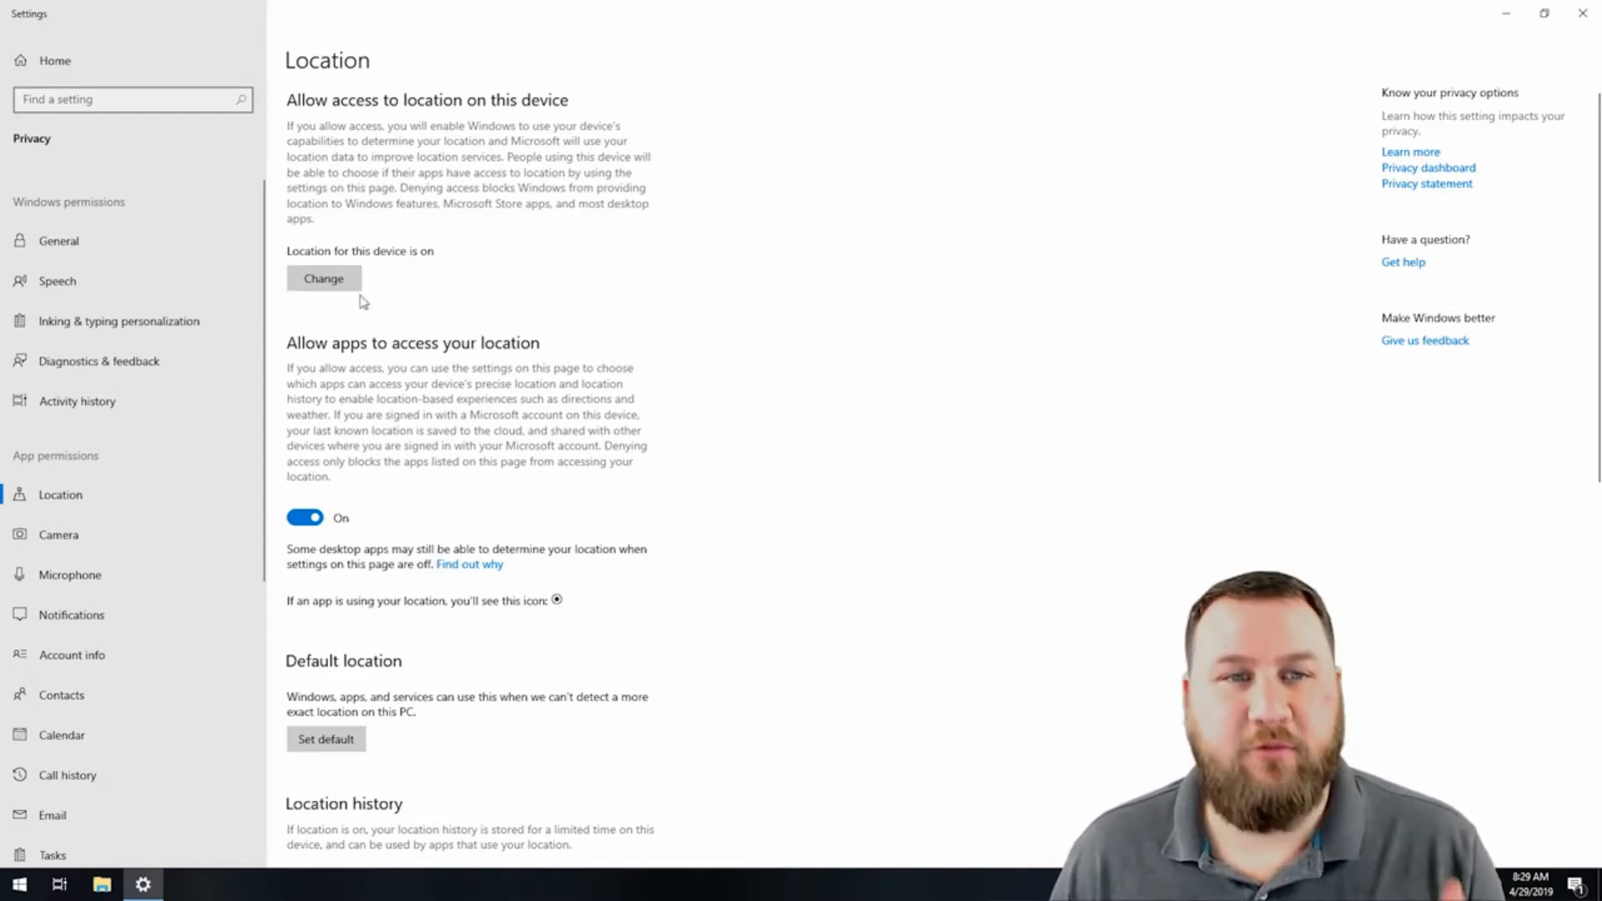
pyautogui.click(322, 282)
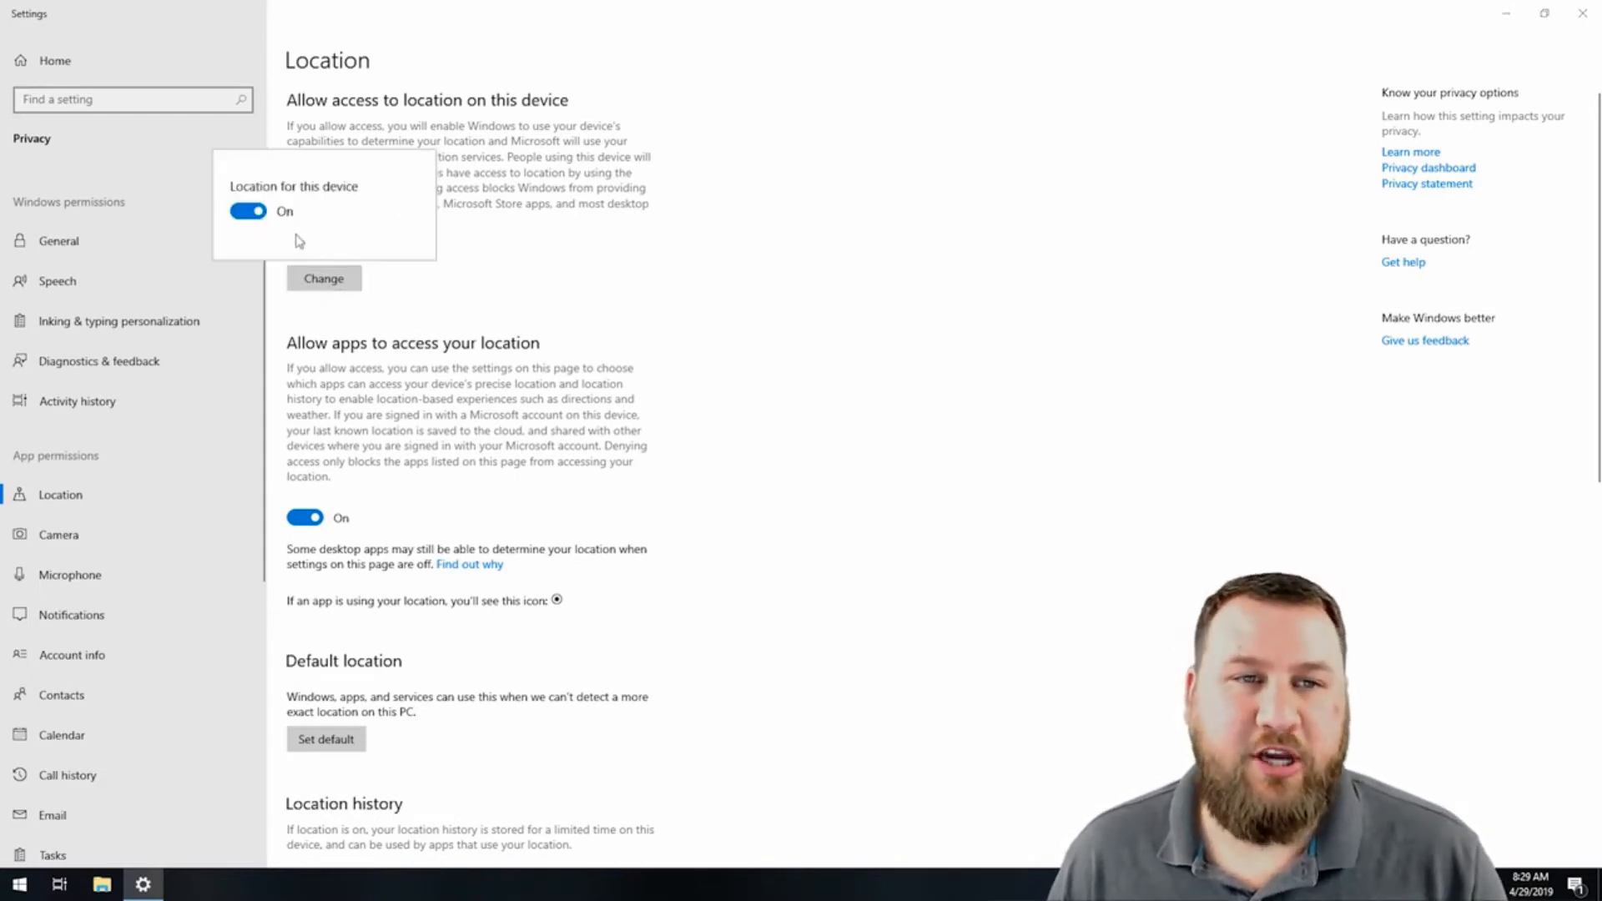
pyautogui.click(251, 211)
pyautogui.click(808, 317)
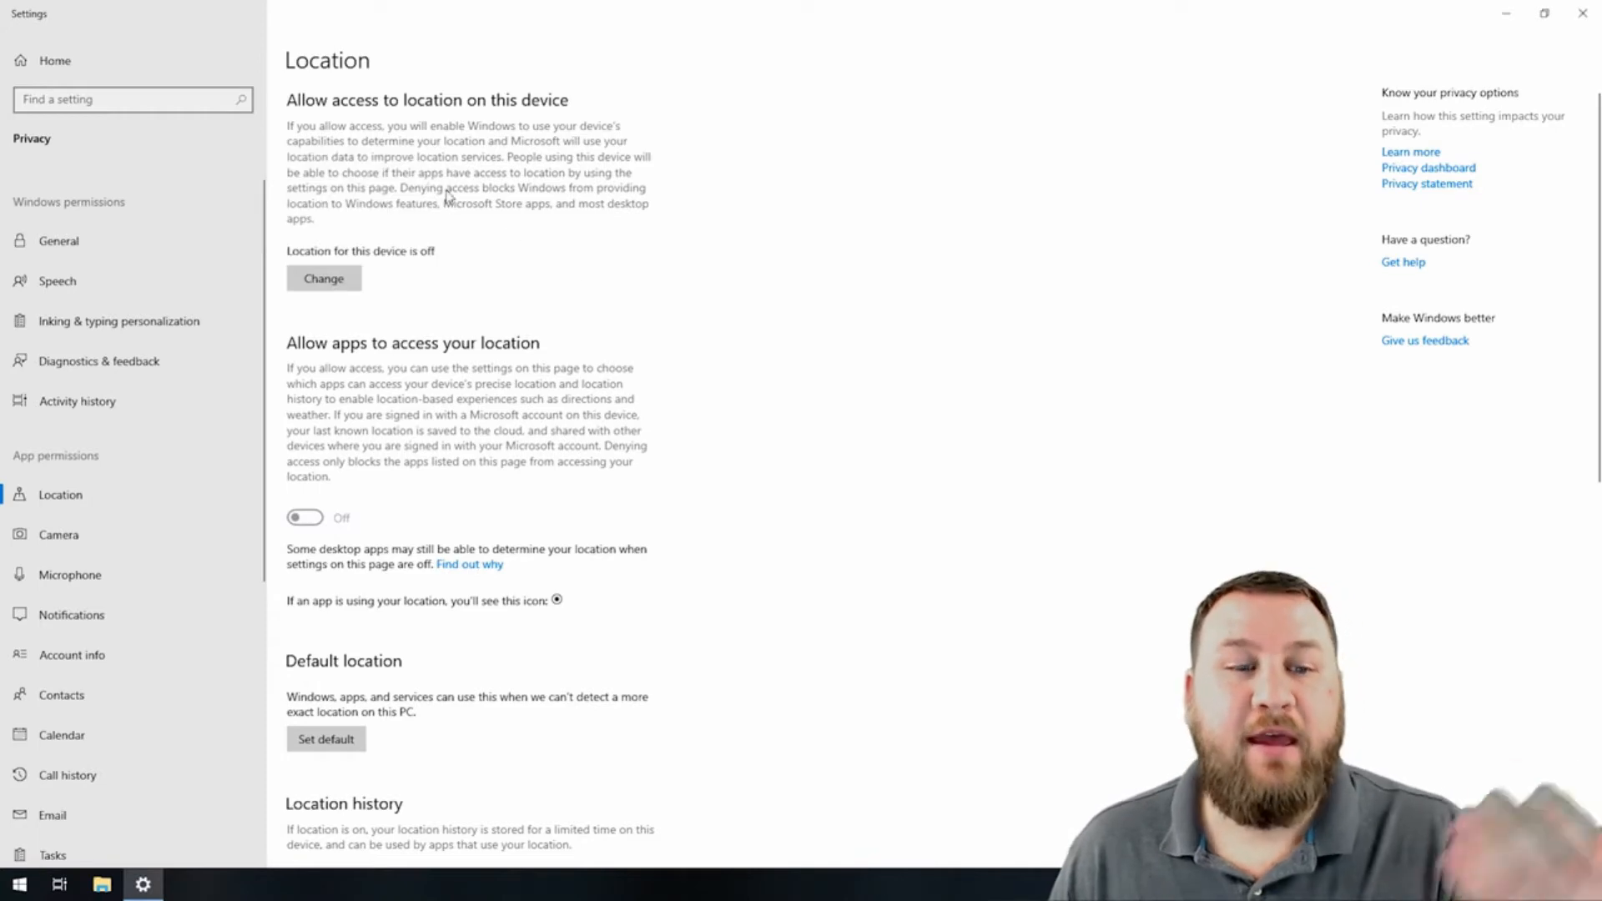
# Review the location page's remaining options and the list of apps that can access the precise location
pyautogui.scroll(-5, 516, 334)
pyautogui.scroll(-4, 516, 338)
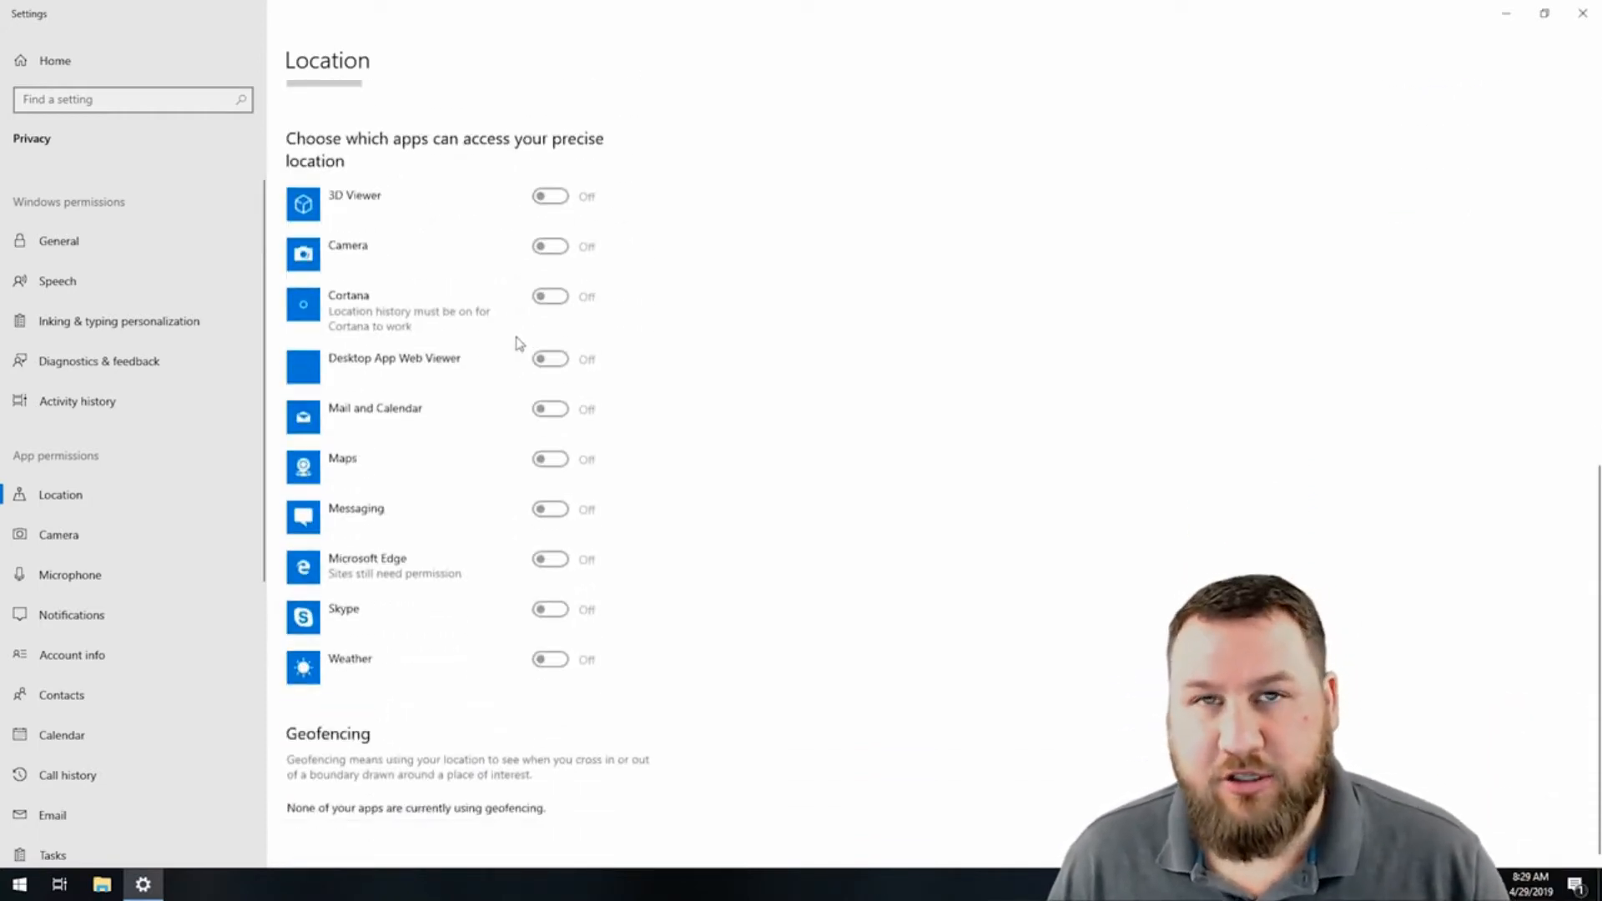
pyautogui.scroll(6, 513, 358)
pyautogui.scroll(-6, 504, 418)
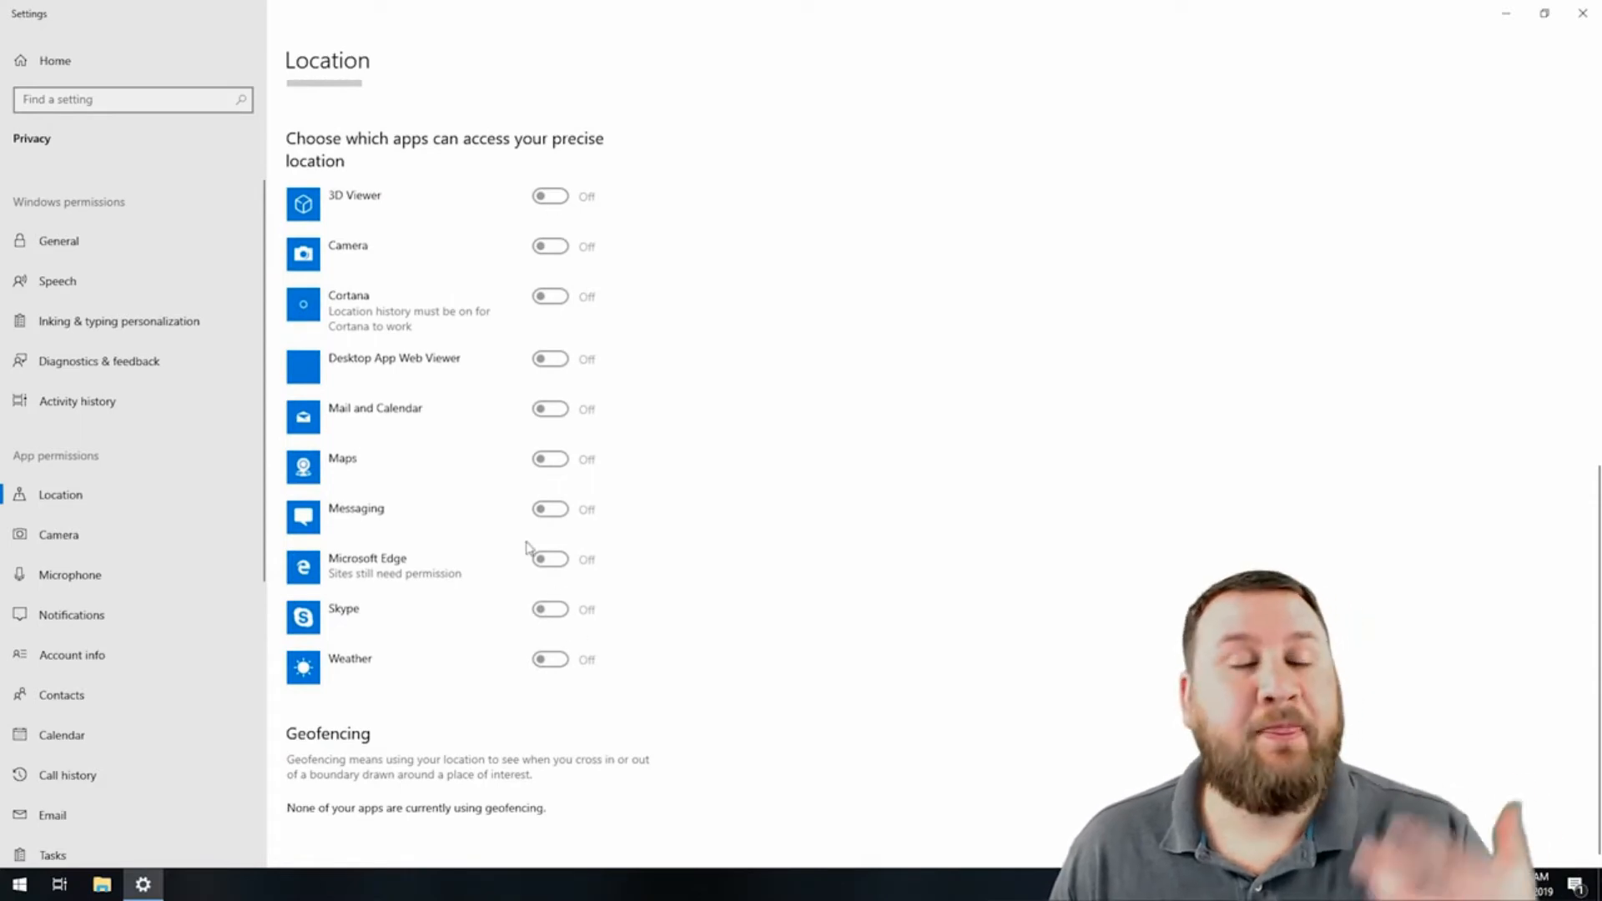
pyautogui.scroll(2, 484, 438)
pyautogui.scroll(7, 484, 436)
pyautogui.scroll(-9, 558, 422)
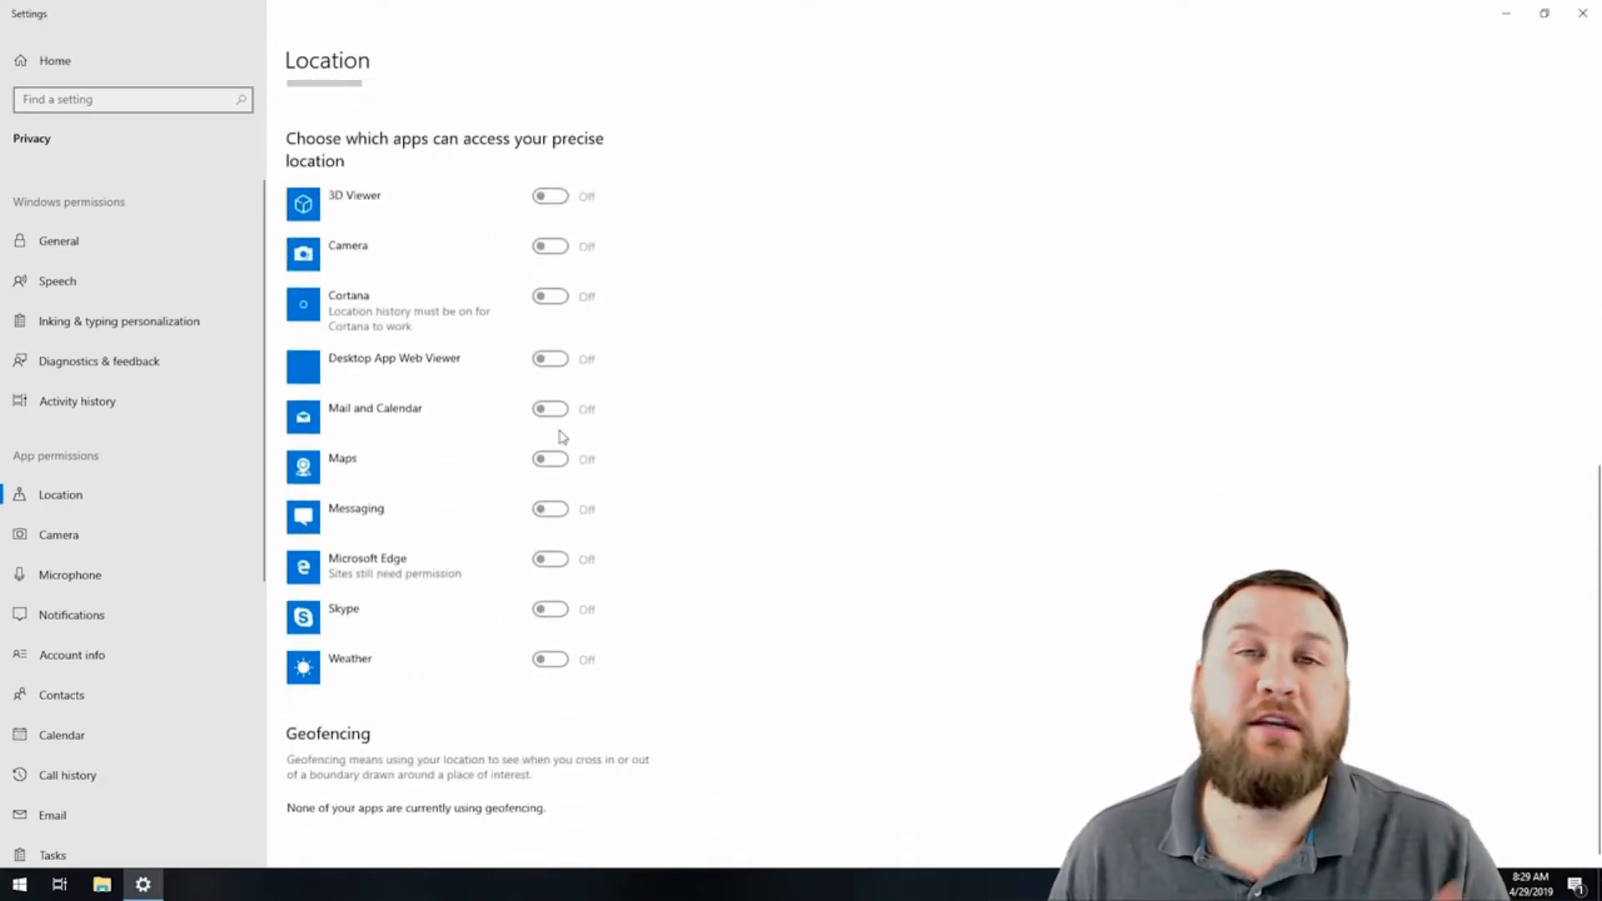
pyautogui.scroll(2, 601, 493)
pyautogui.scroll(7, 626, 535)
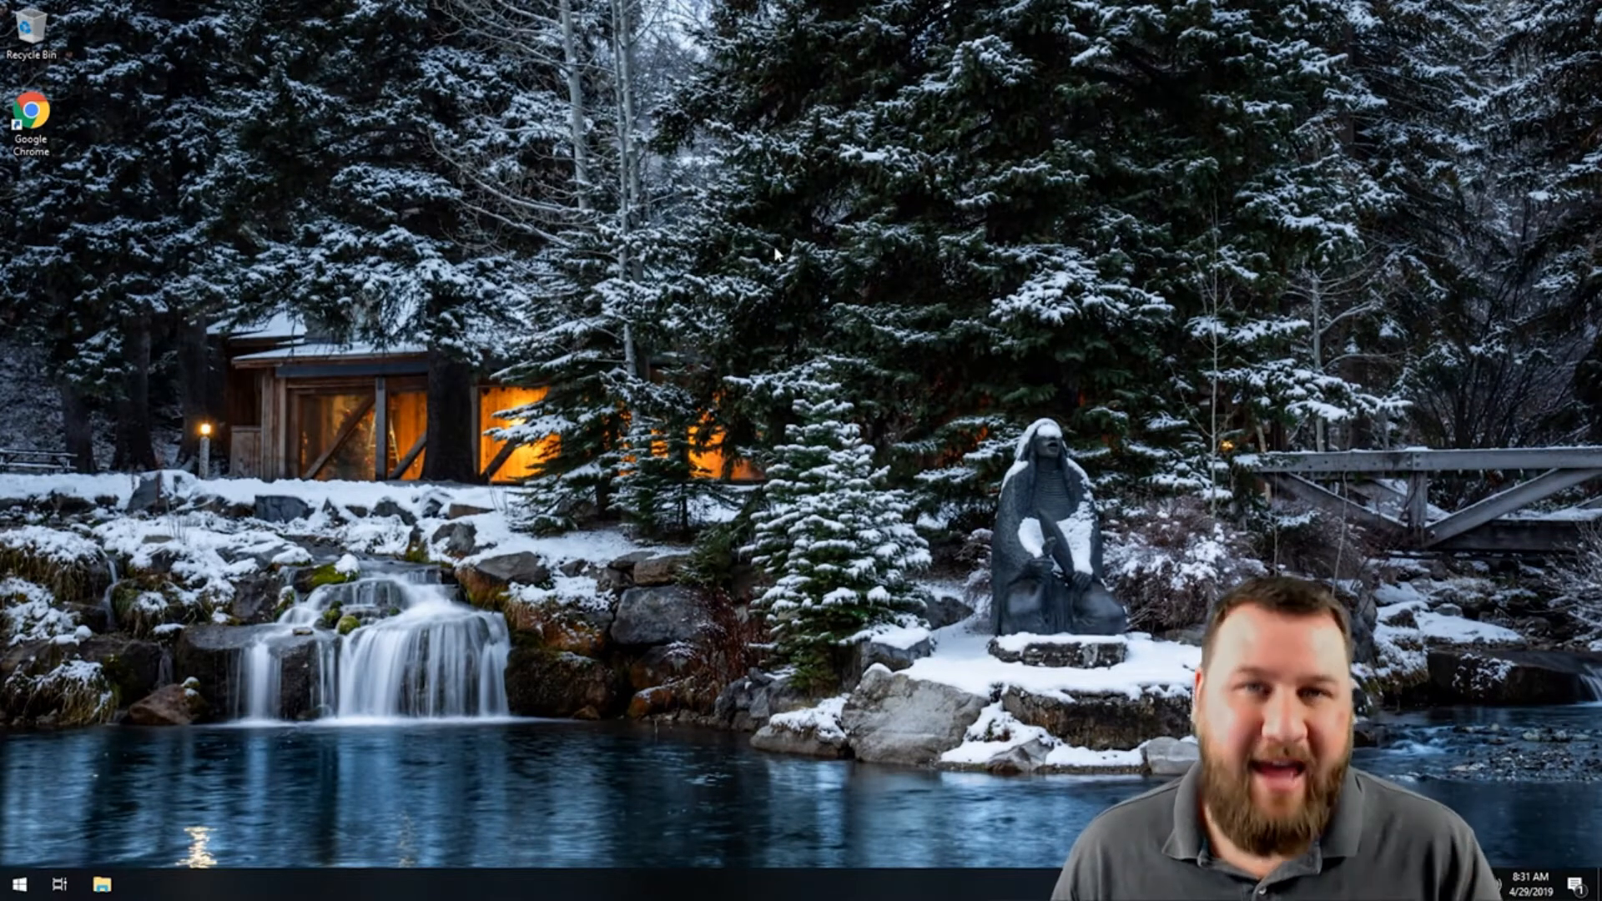
# In the General privacy settings, turn off the advertising ID, website language list access, app launch tracking and suggested content in Settings
pyautogui.click(21, 889)
pyautogui.write('privacy')
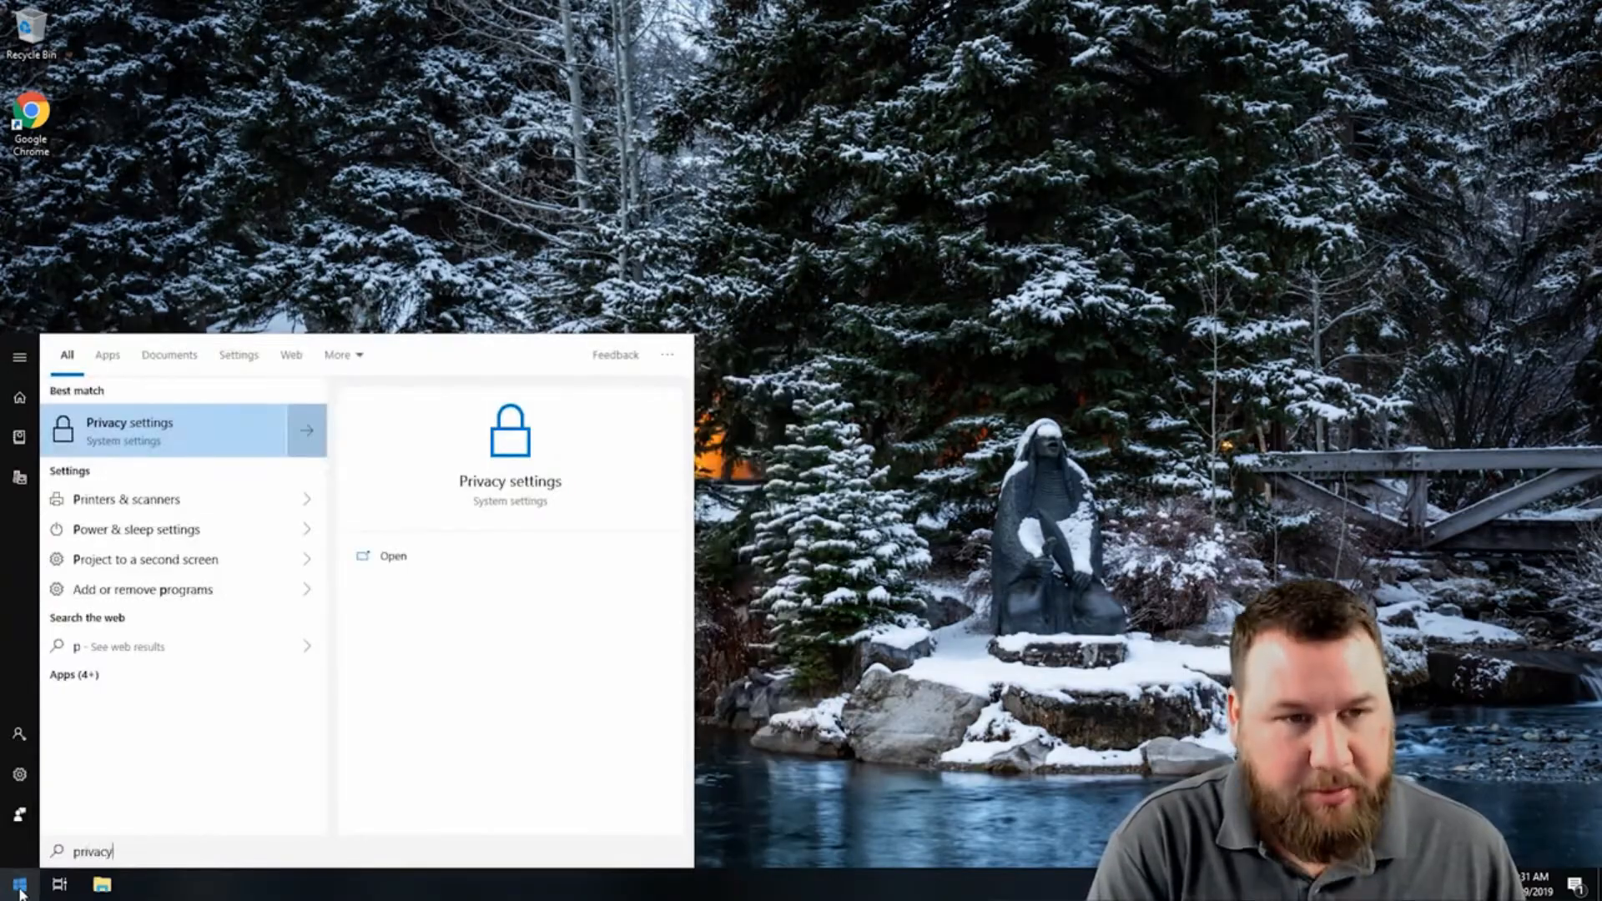
pyautogui.click(121, 425)
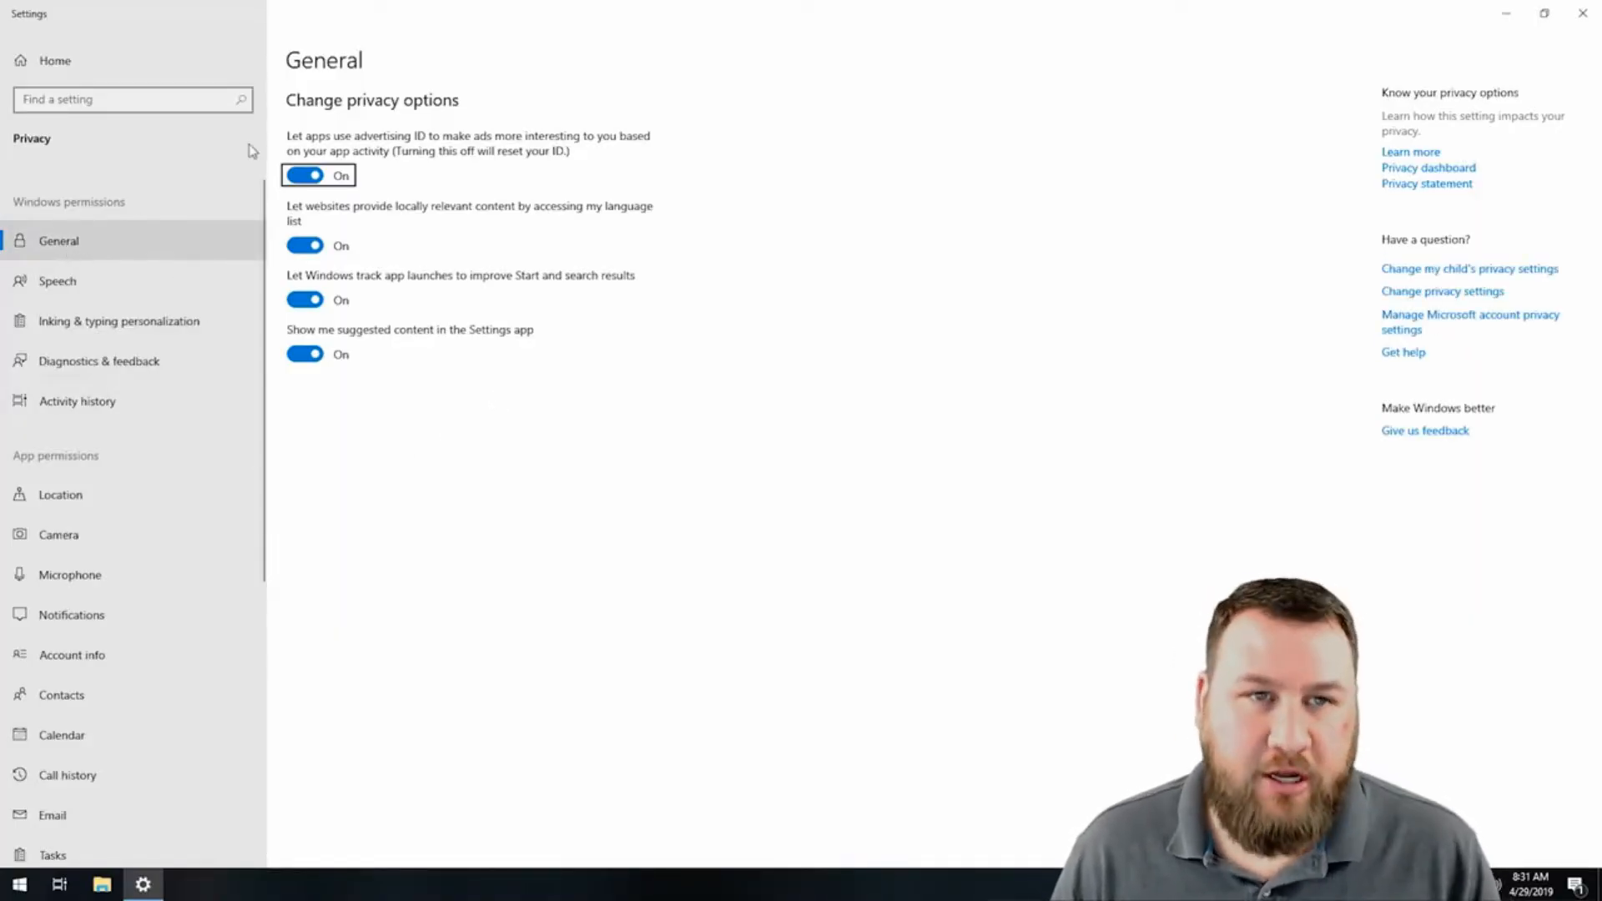
pyautogui.click(310, 177)
pyautogui.click(310, 246)
pyautogui.click(304, 300)
pyautogui.click(305, 355)
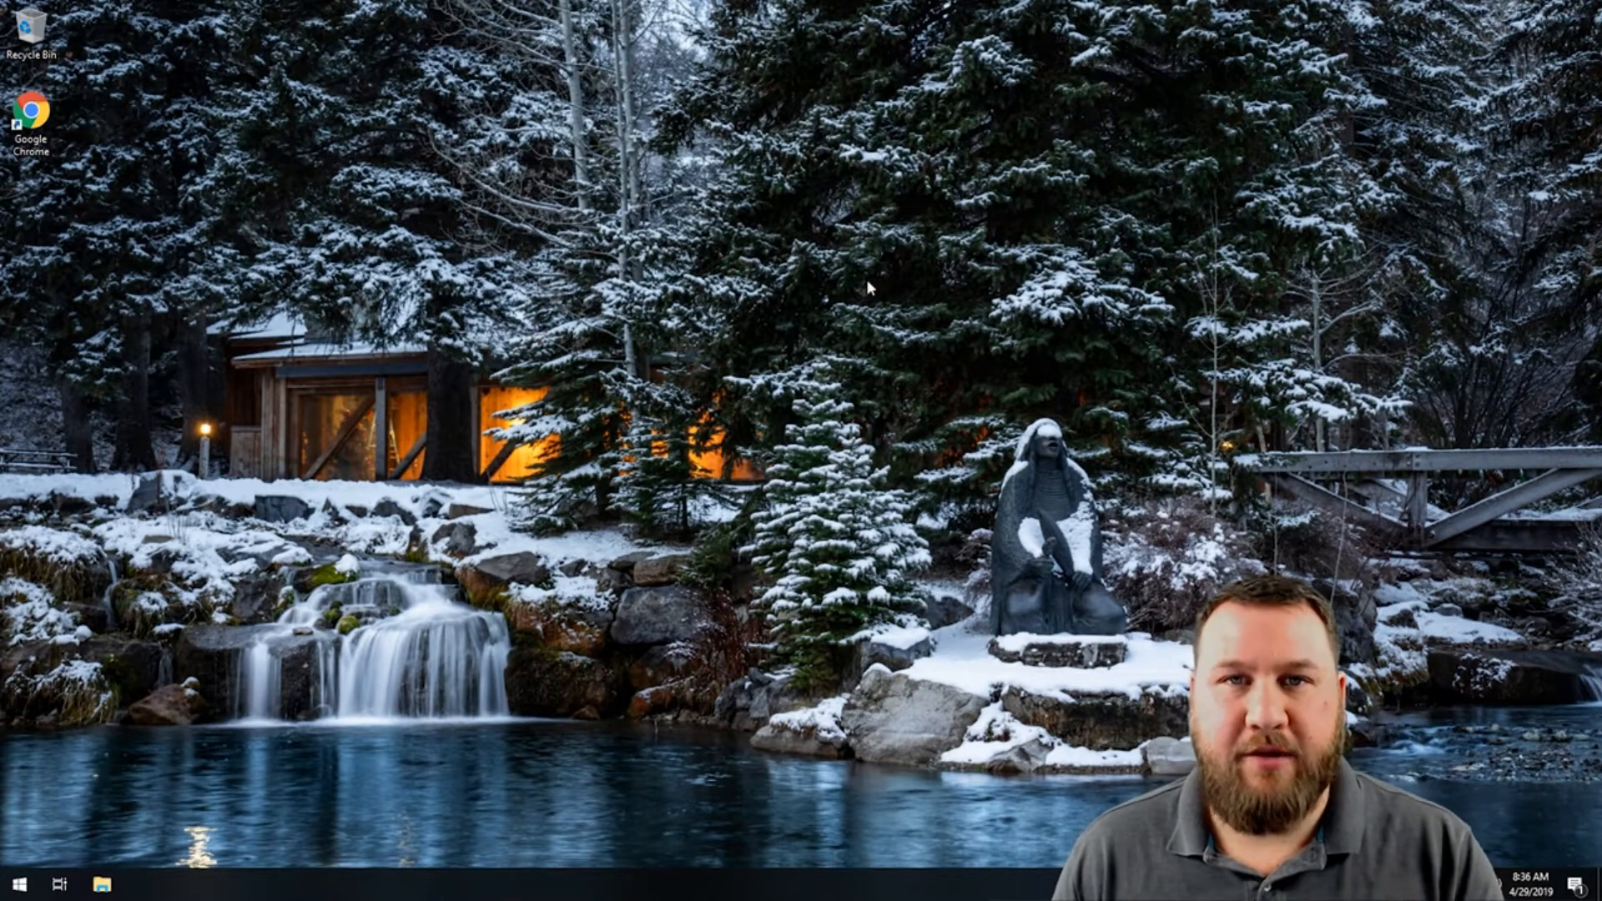
# In the Windows Cortana settings, turn off the "Hey Cortana" response, the Windows logo key + C shortcut and Cortana on the lock screen
pyautogui.click(17, 884)
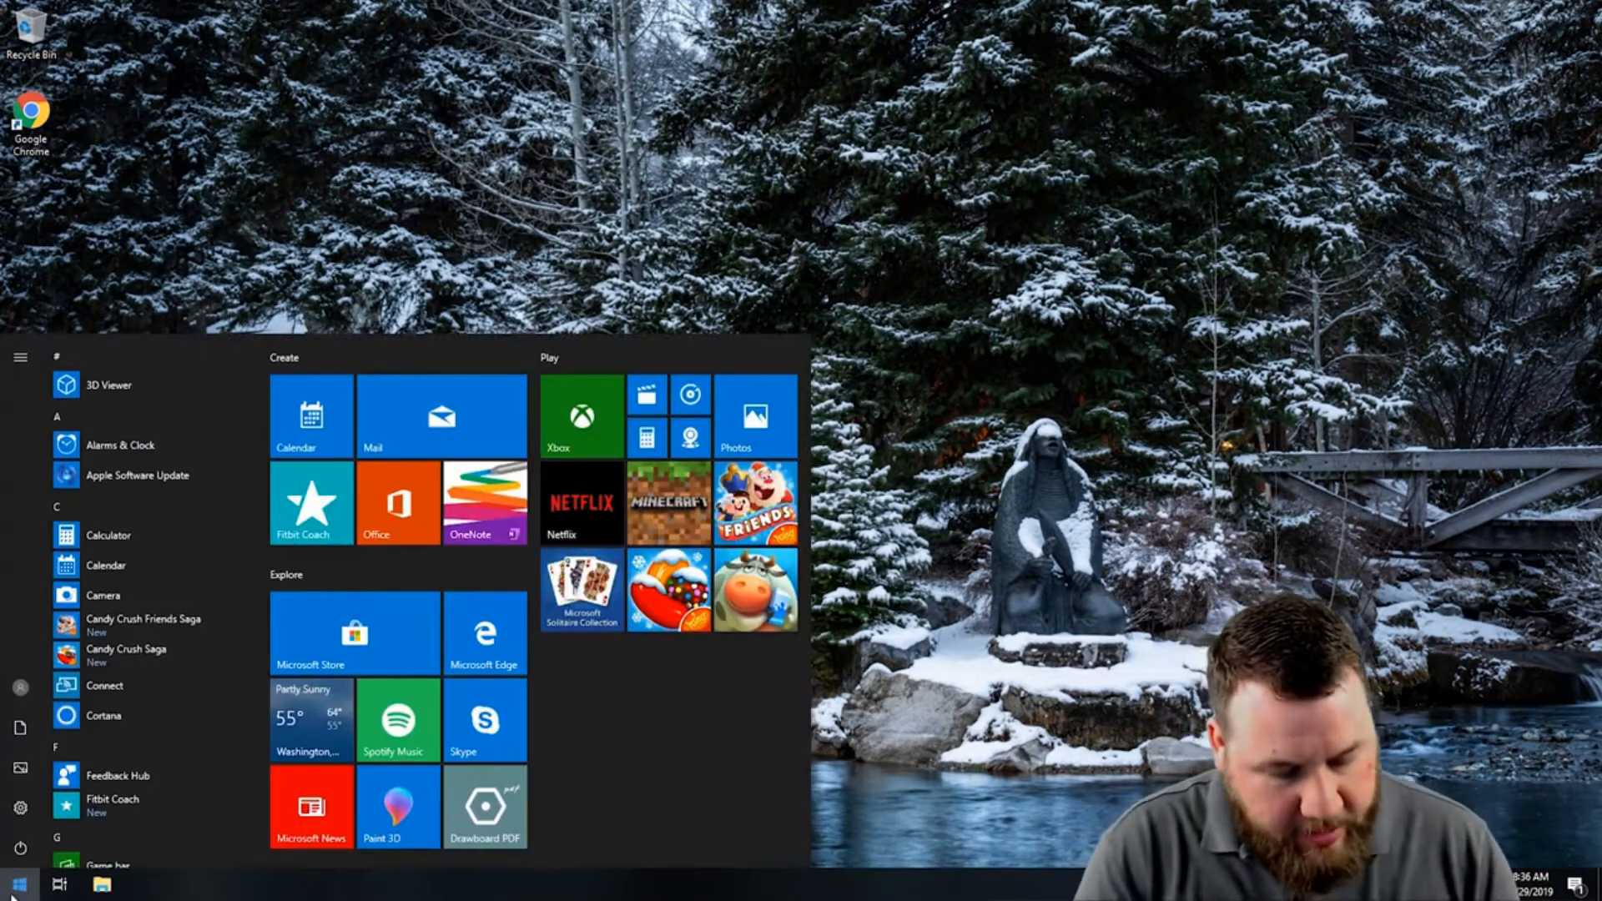
pyautogui.write('see')
pyautogui.press('Return')
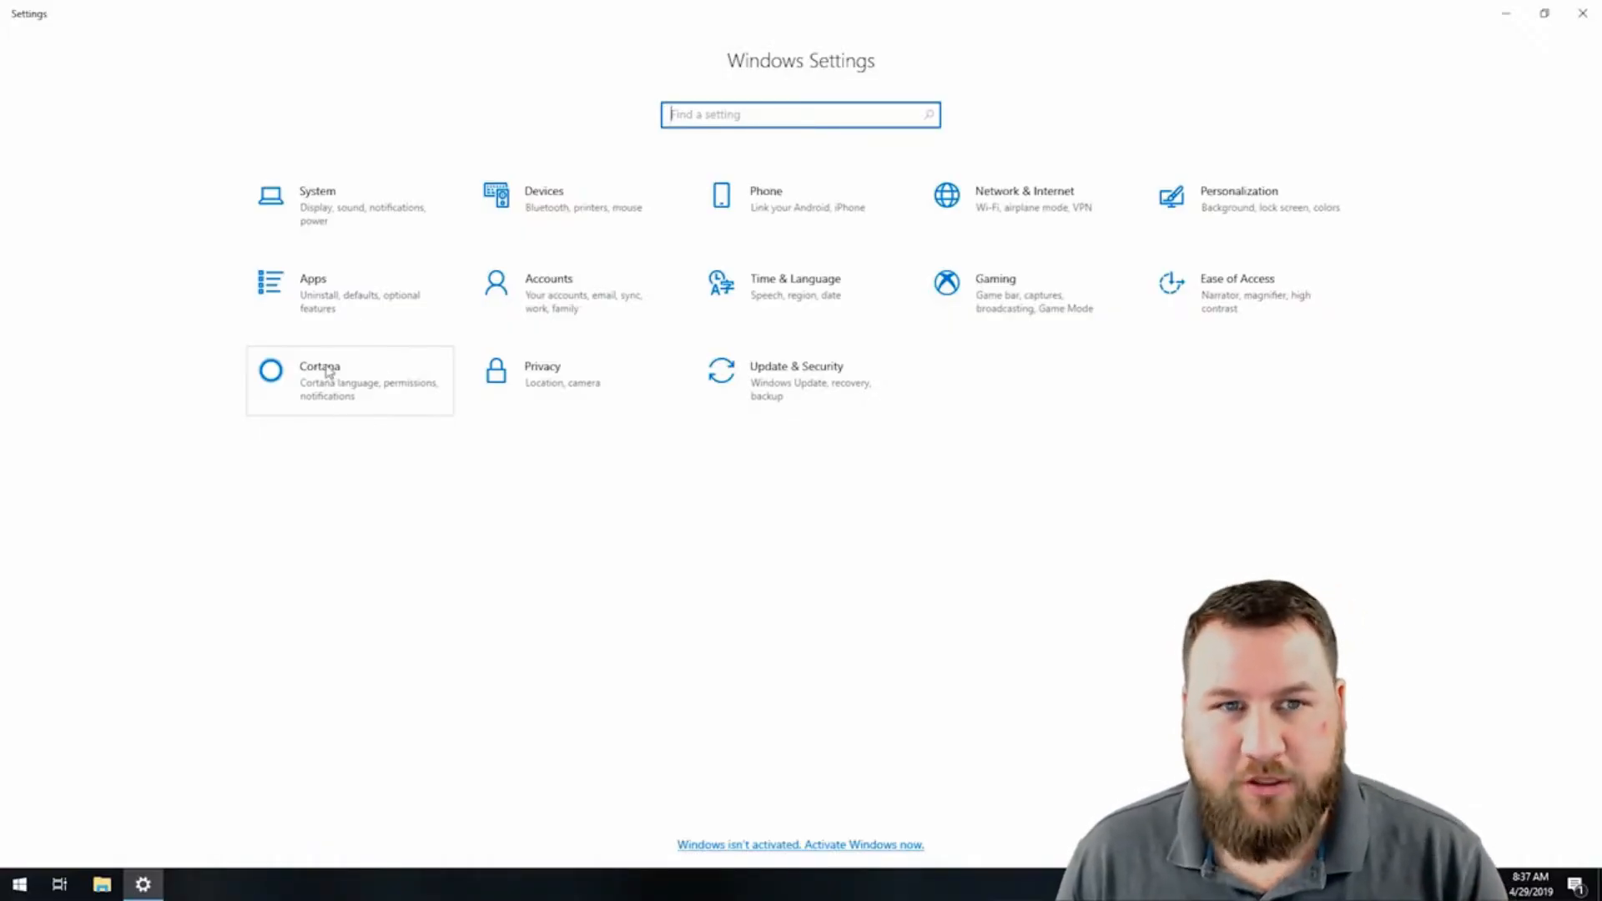
pyautogui.click(328, 383)
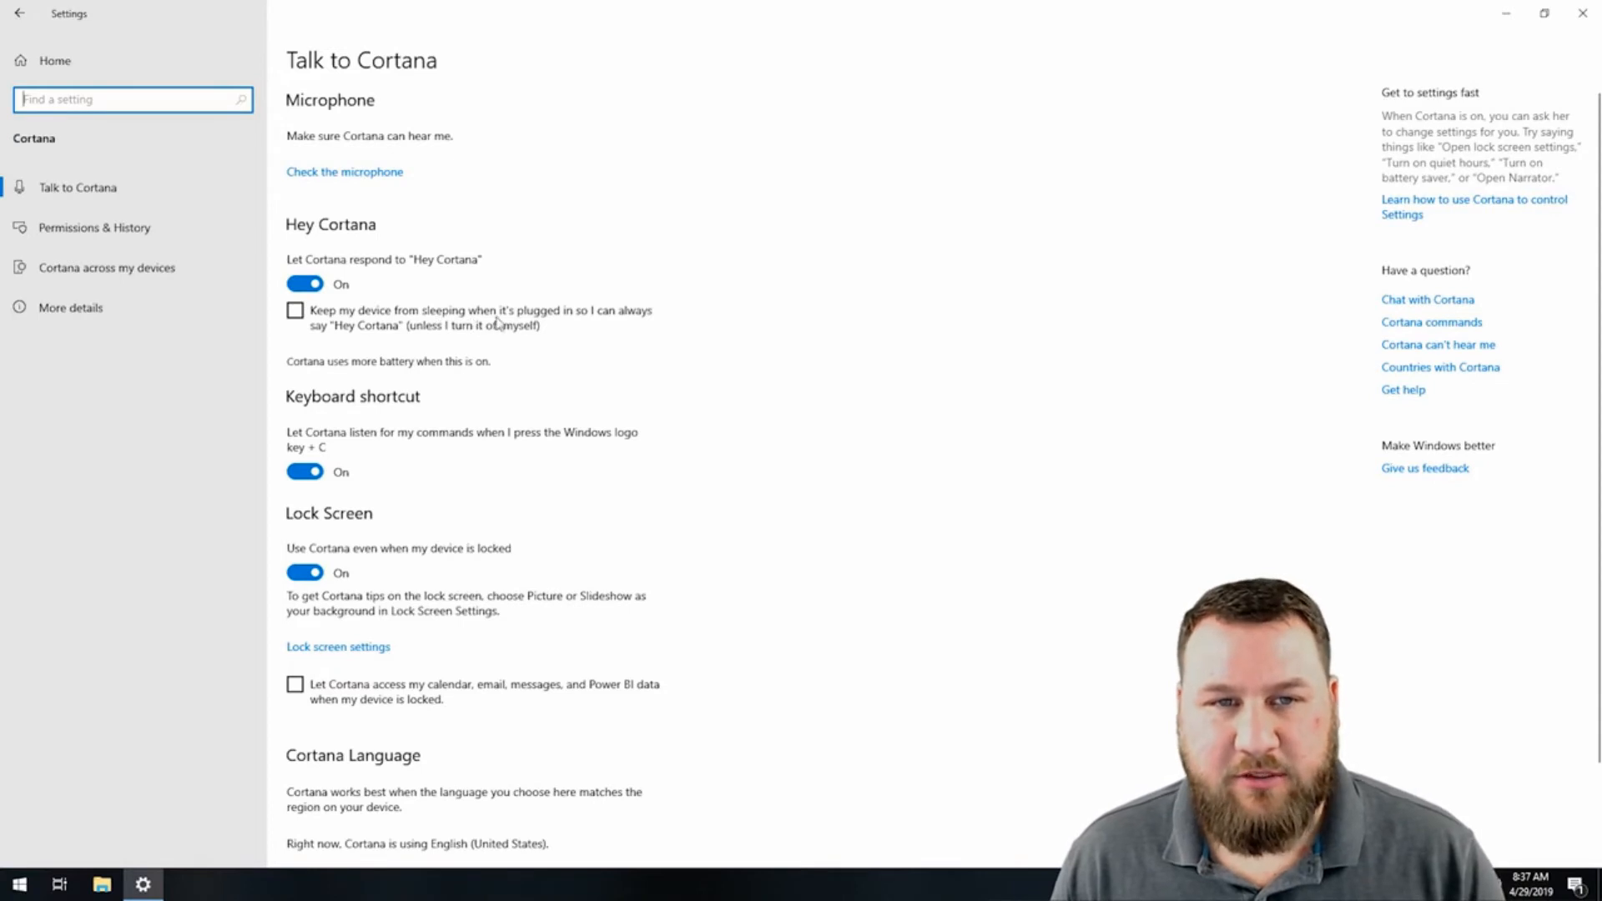
pyautogui.click(310, 286)
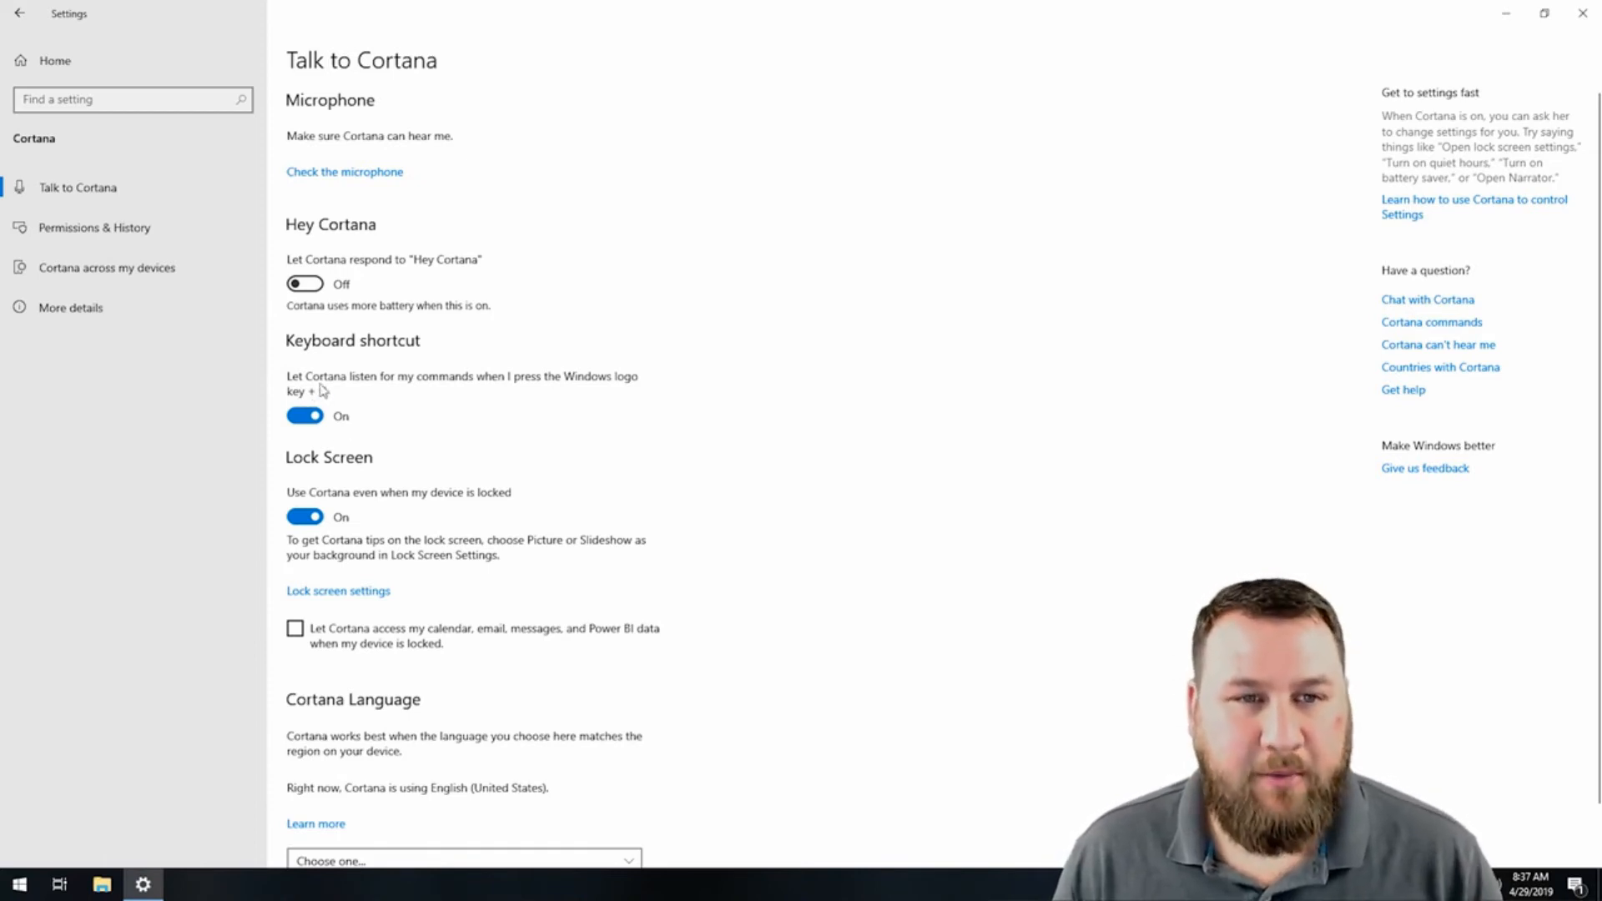
pyautogui.click(314, 415)
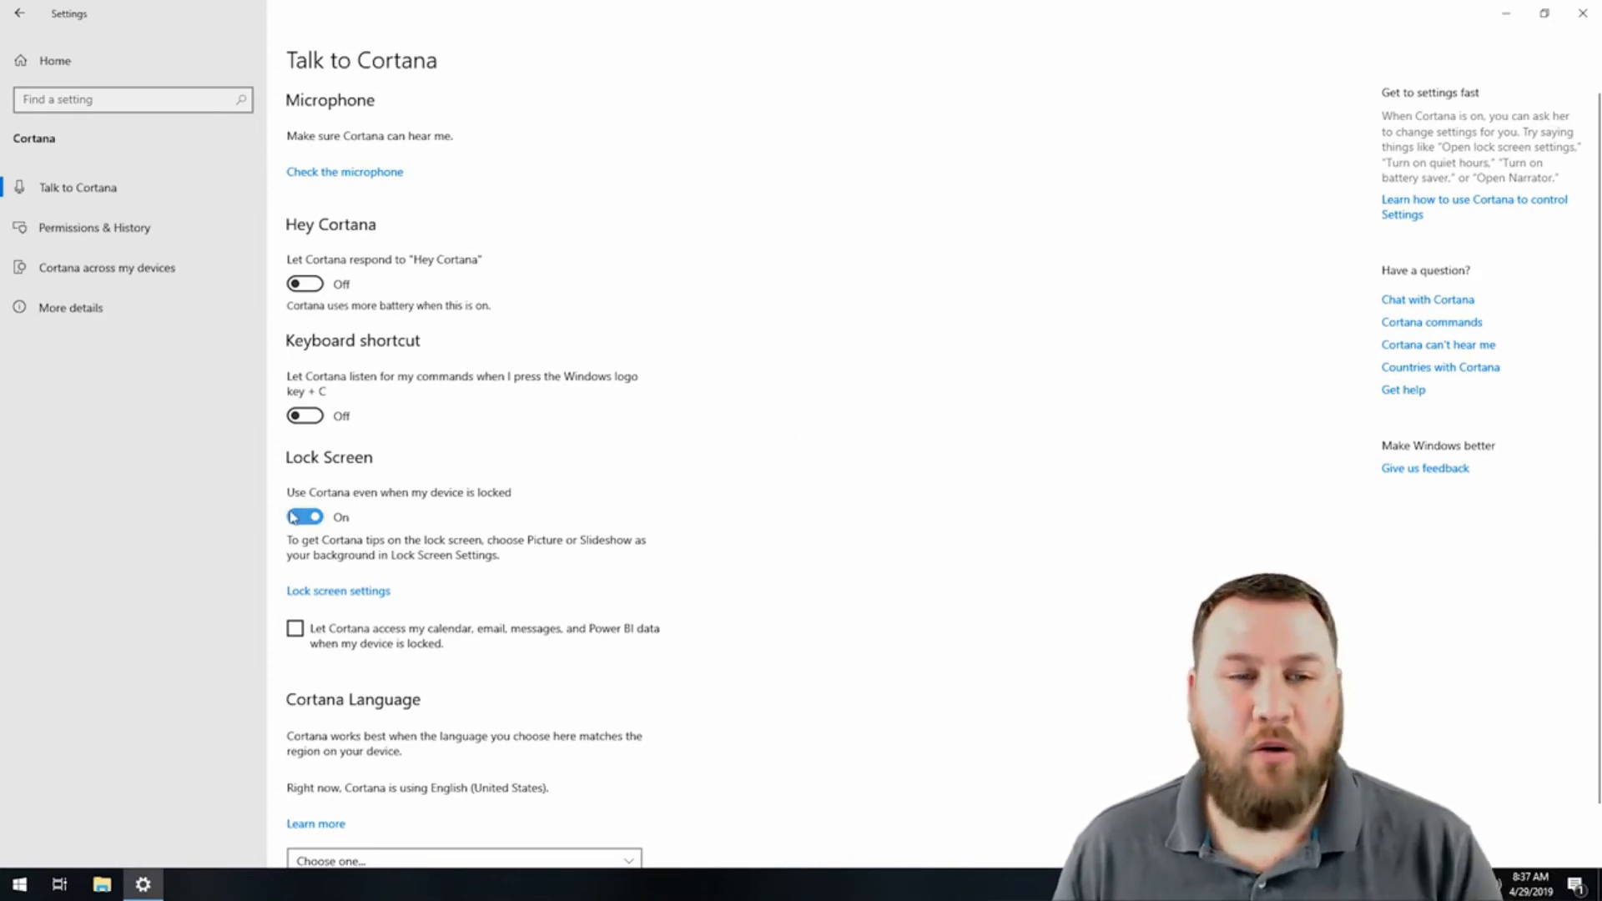
pyautogui.click(314, 523)
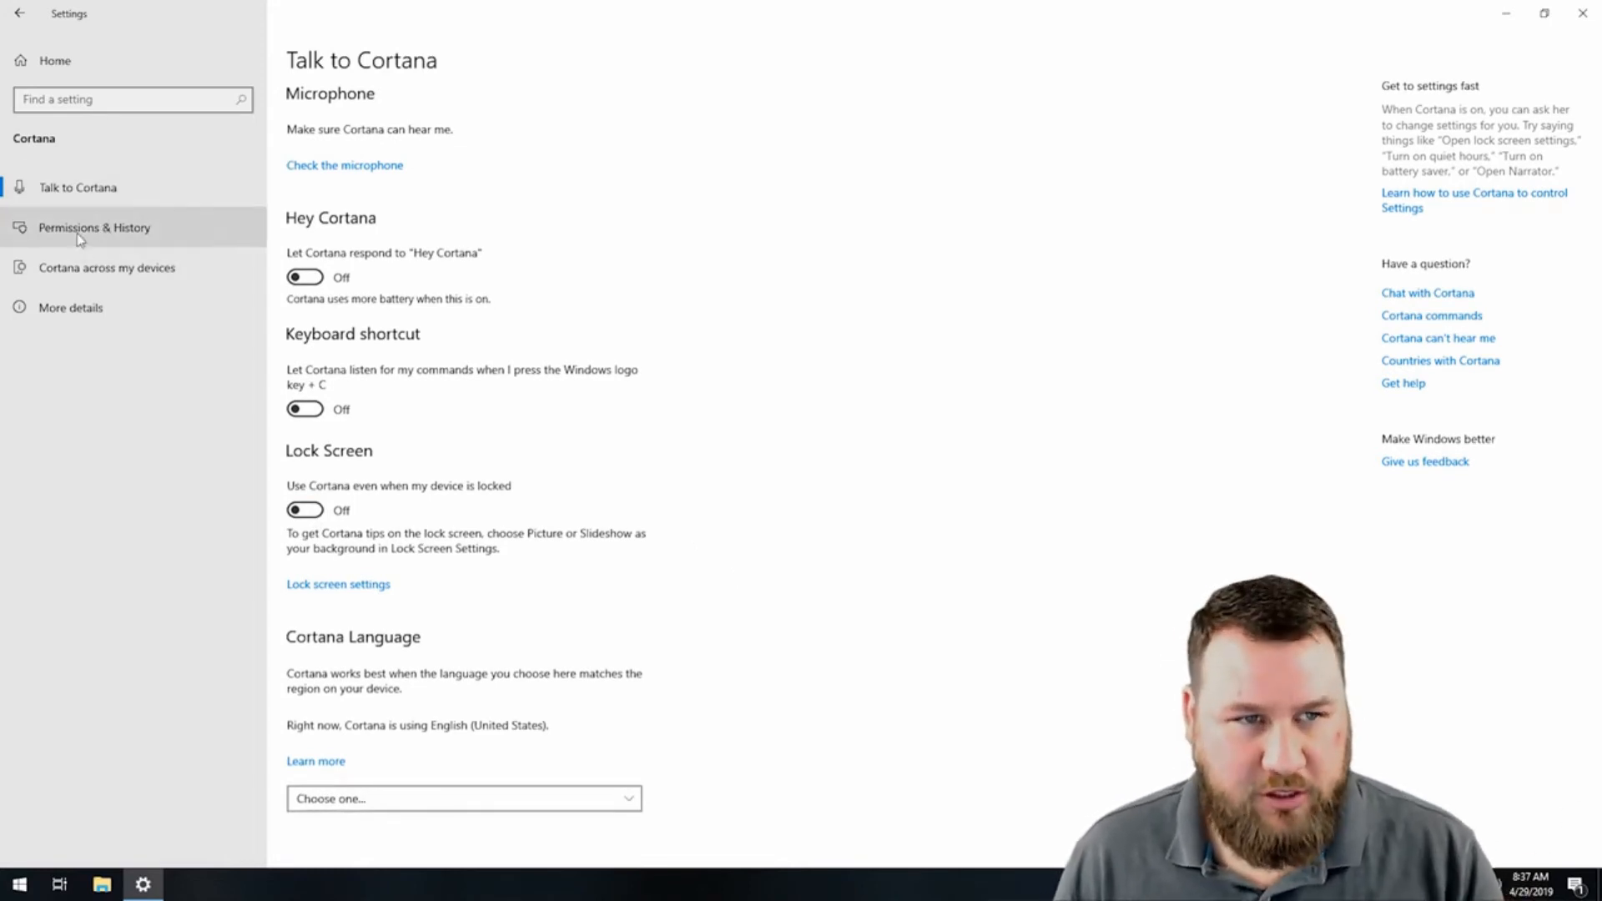
# Open Cortana's Permissions & History settings, switch Windows Cloud Search on and set it back to off
pyautogui.click(79, 238)
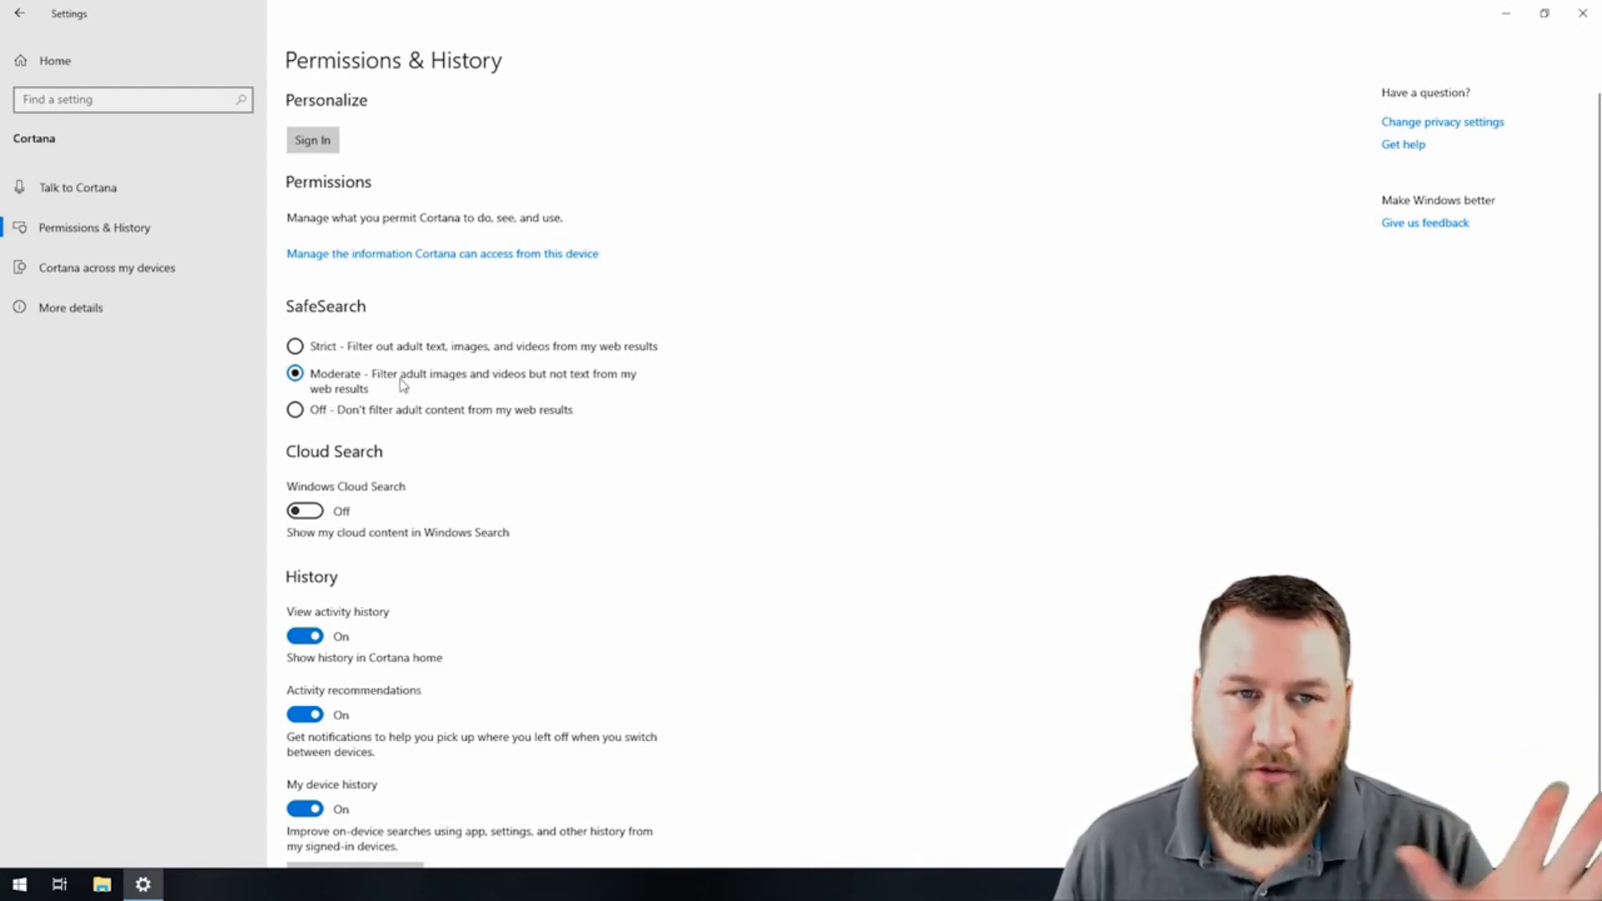
pyautogui.scroll(-2, 304, 432)
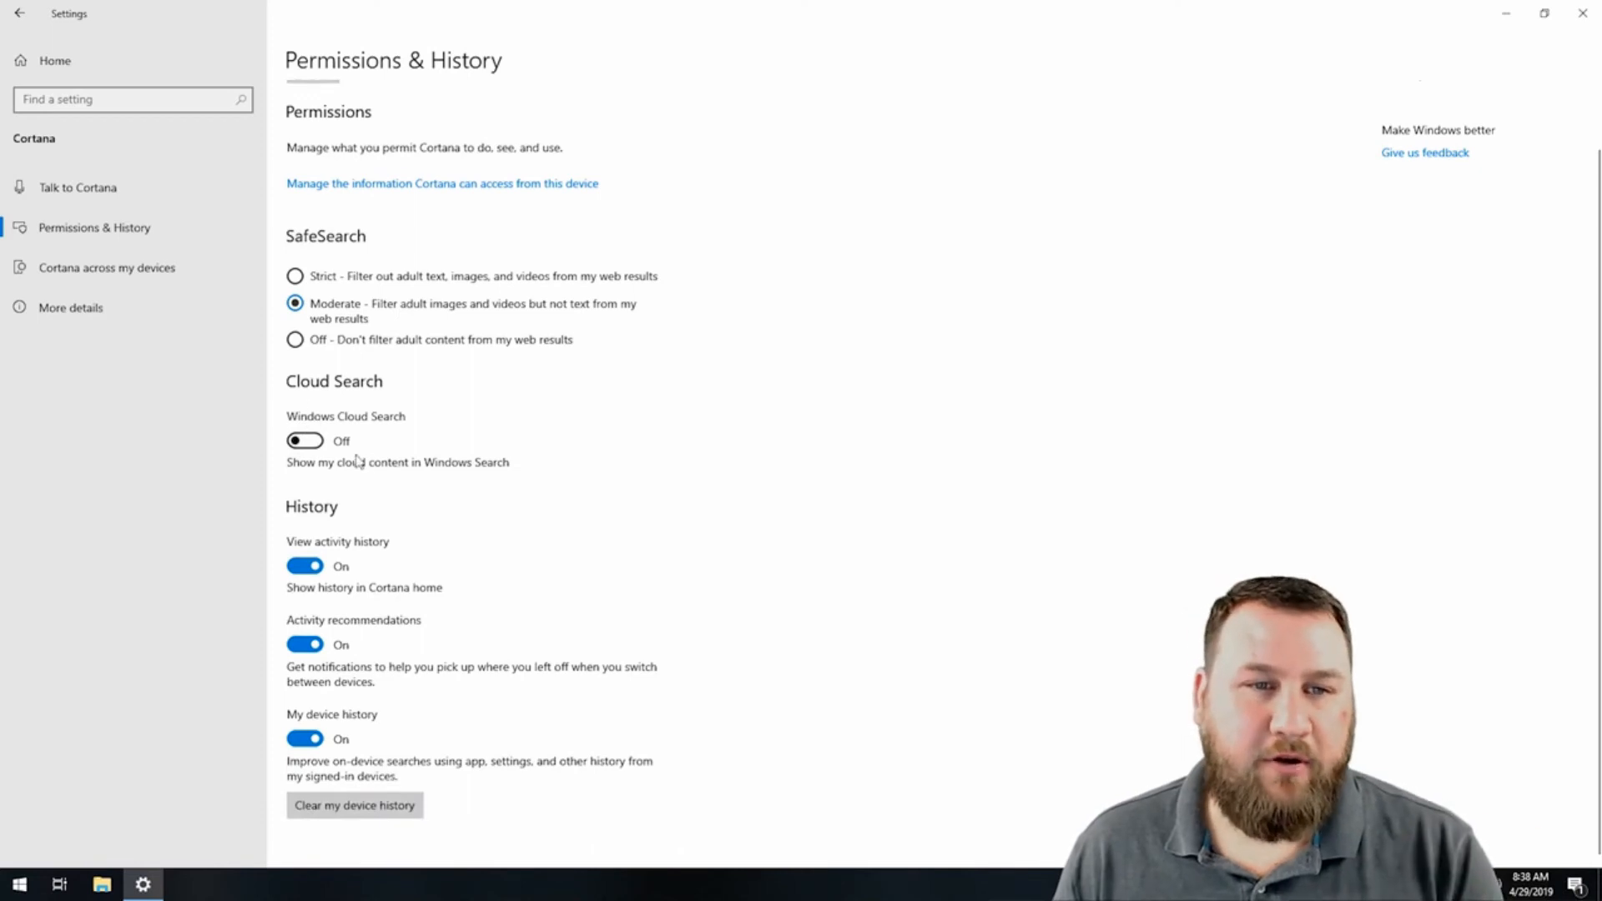
pyautogui.click(309, 448)
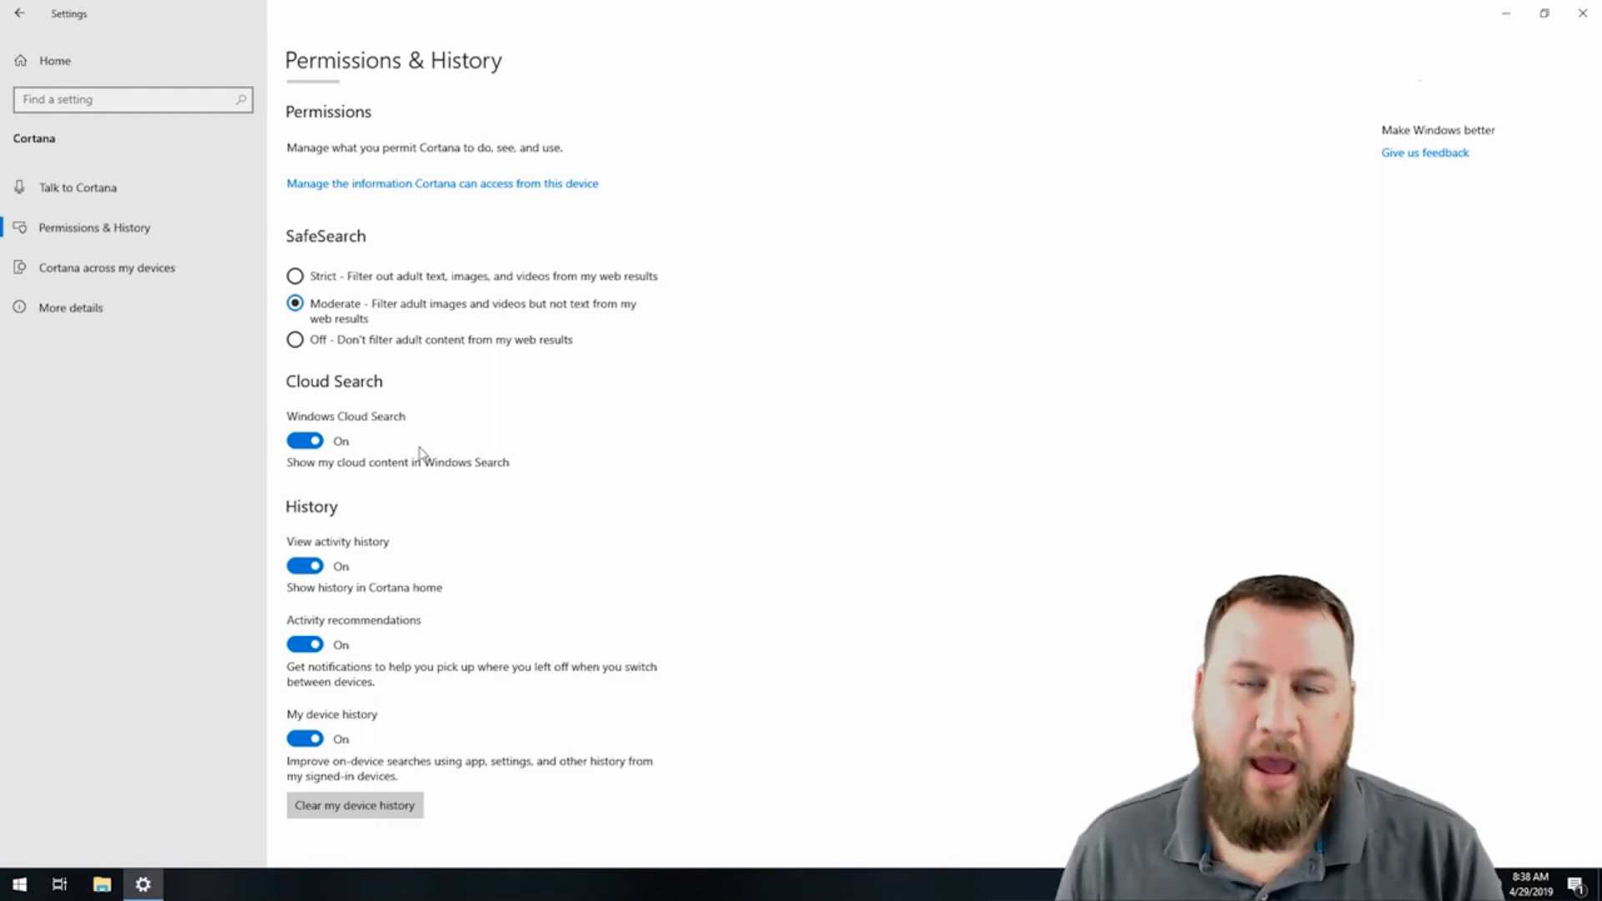
pyautogui.click(313, 447)
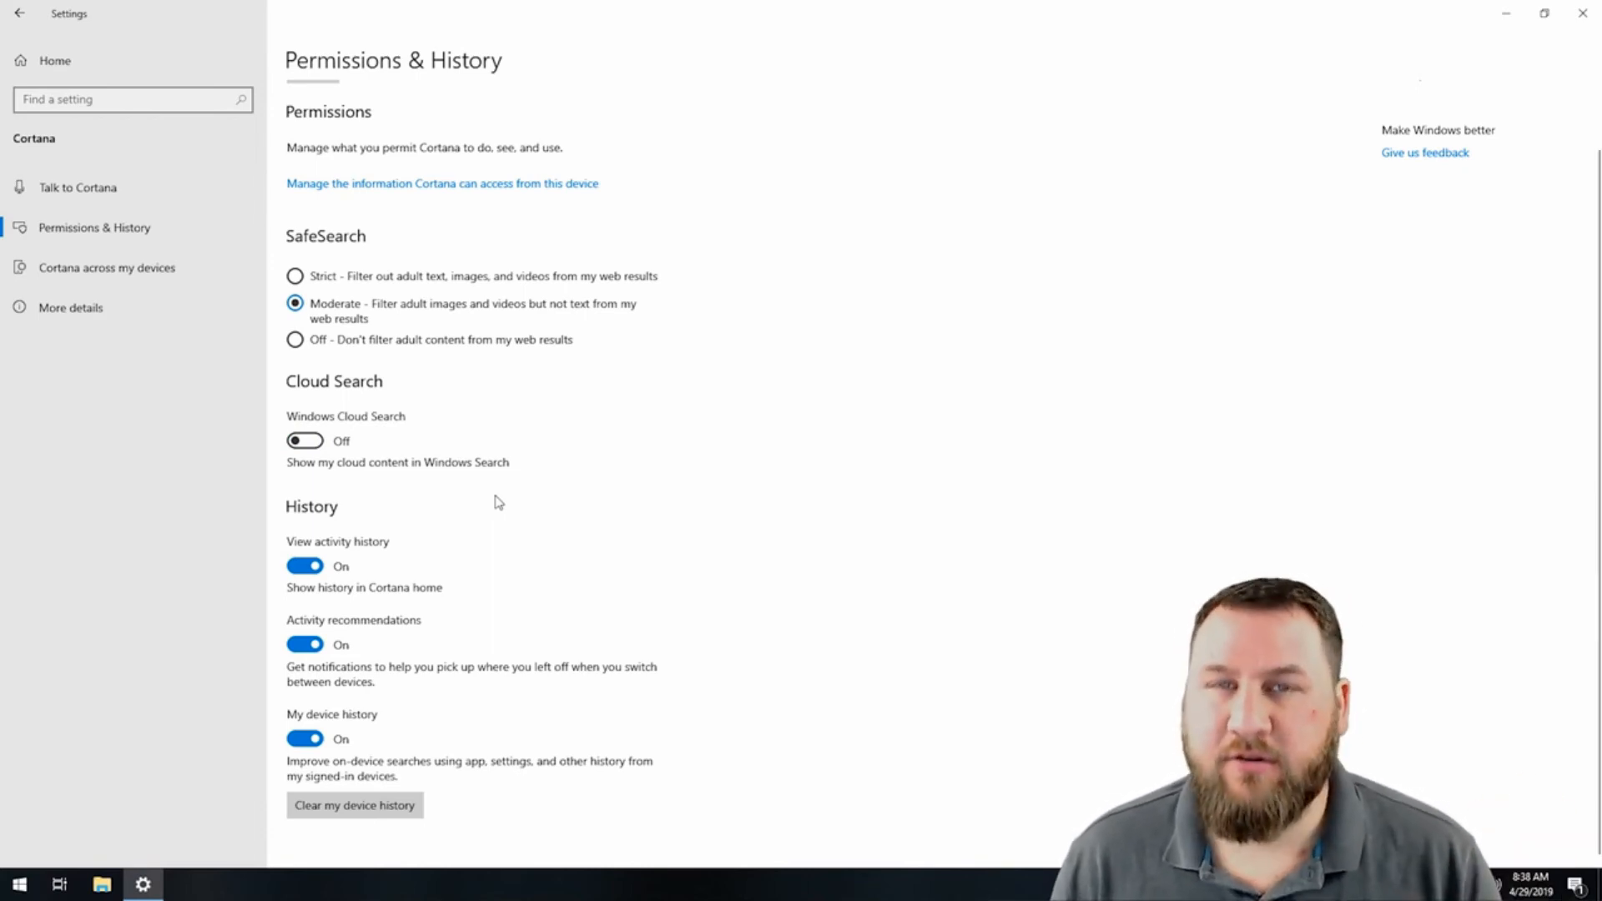
# Turn off View activity history, Activity recommendations and My device history, and clear the device history
pyautogui.click(302, 568)
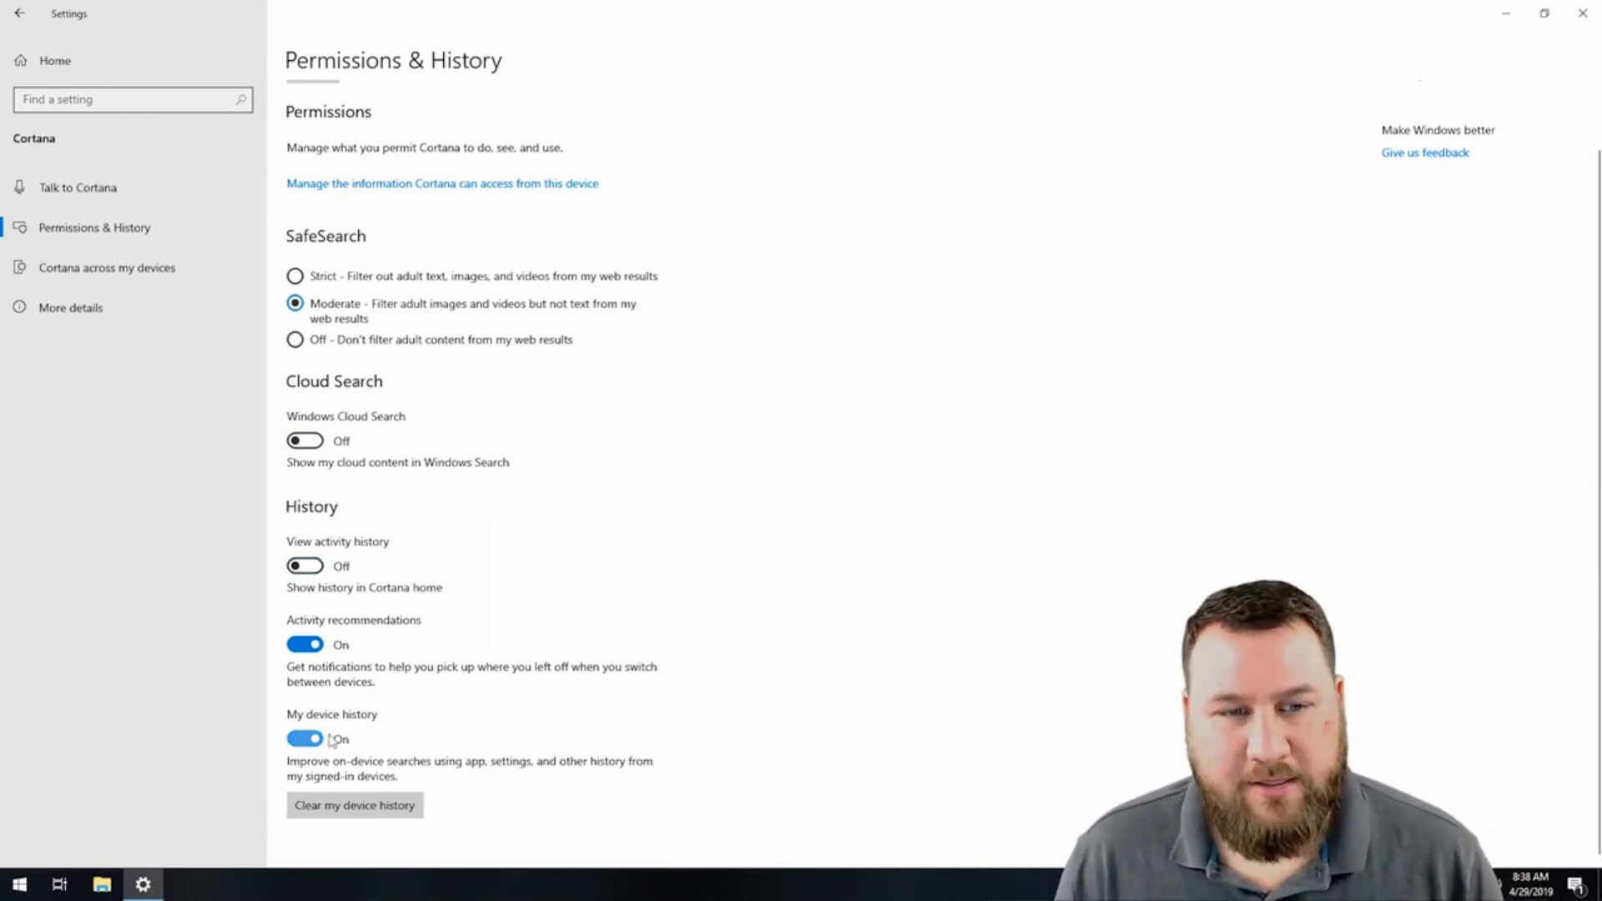
pyautogui.click(307, 648)
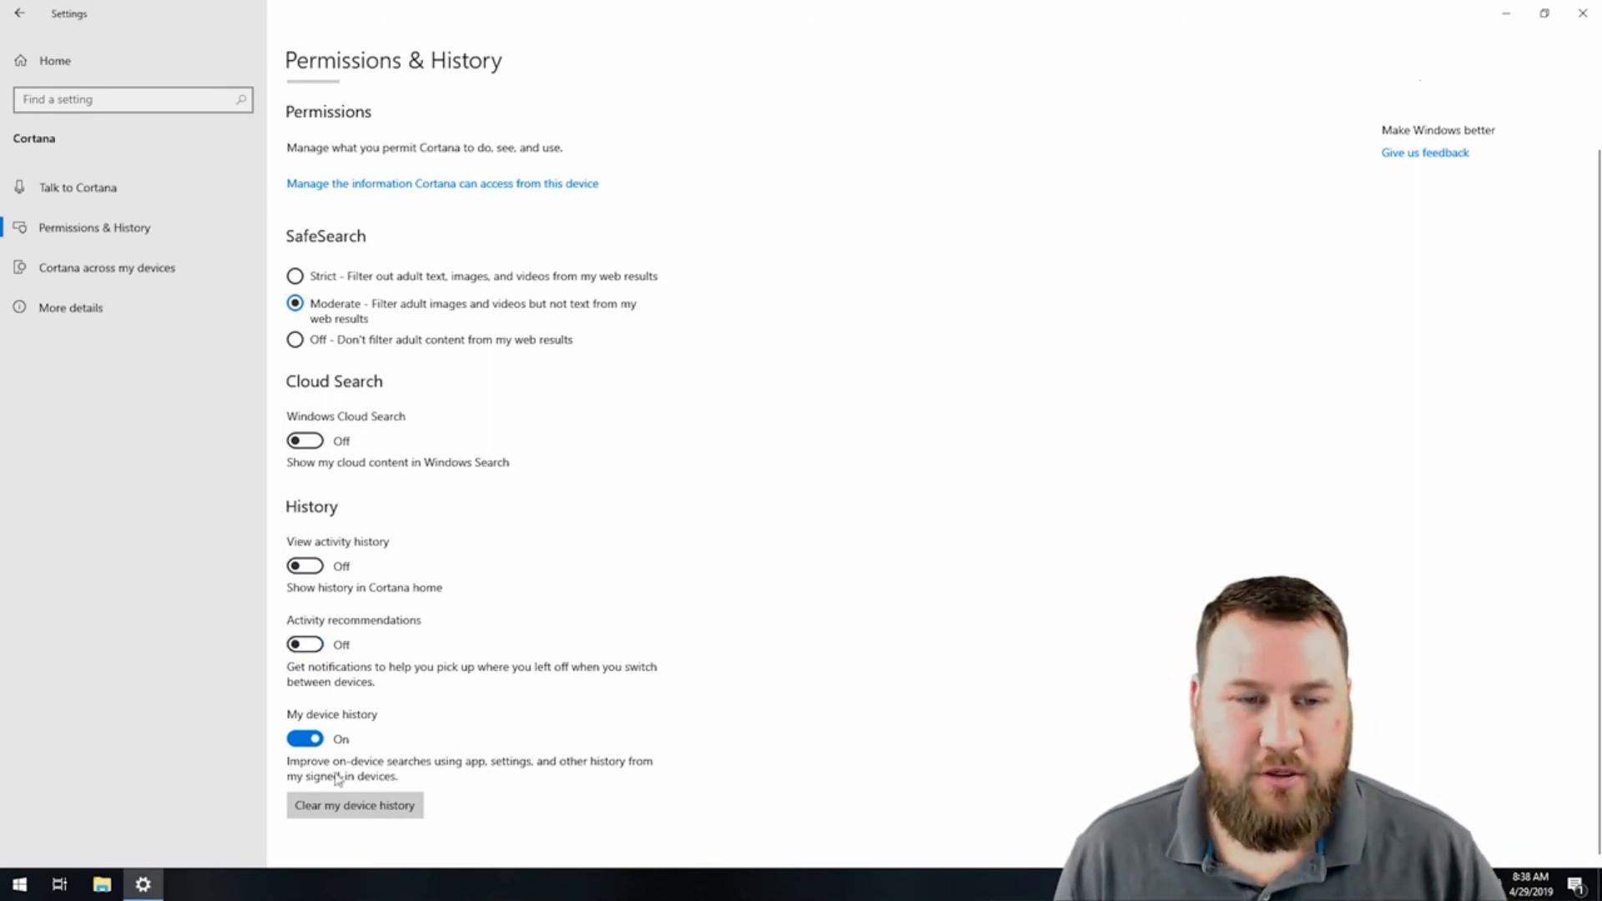
pyautogui.click(314, 741)
pyautogui.click(394, 819)
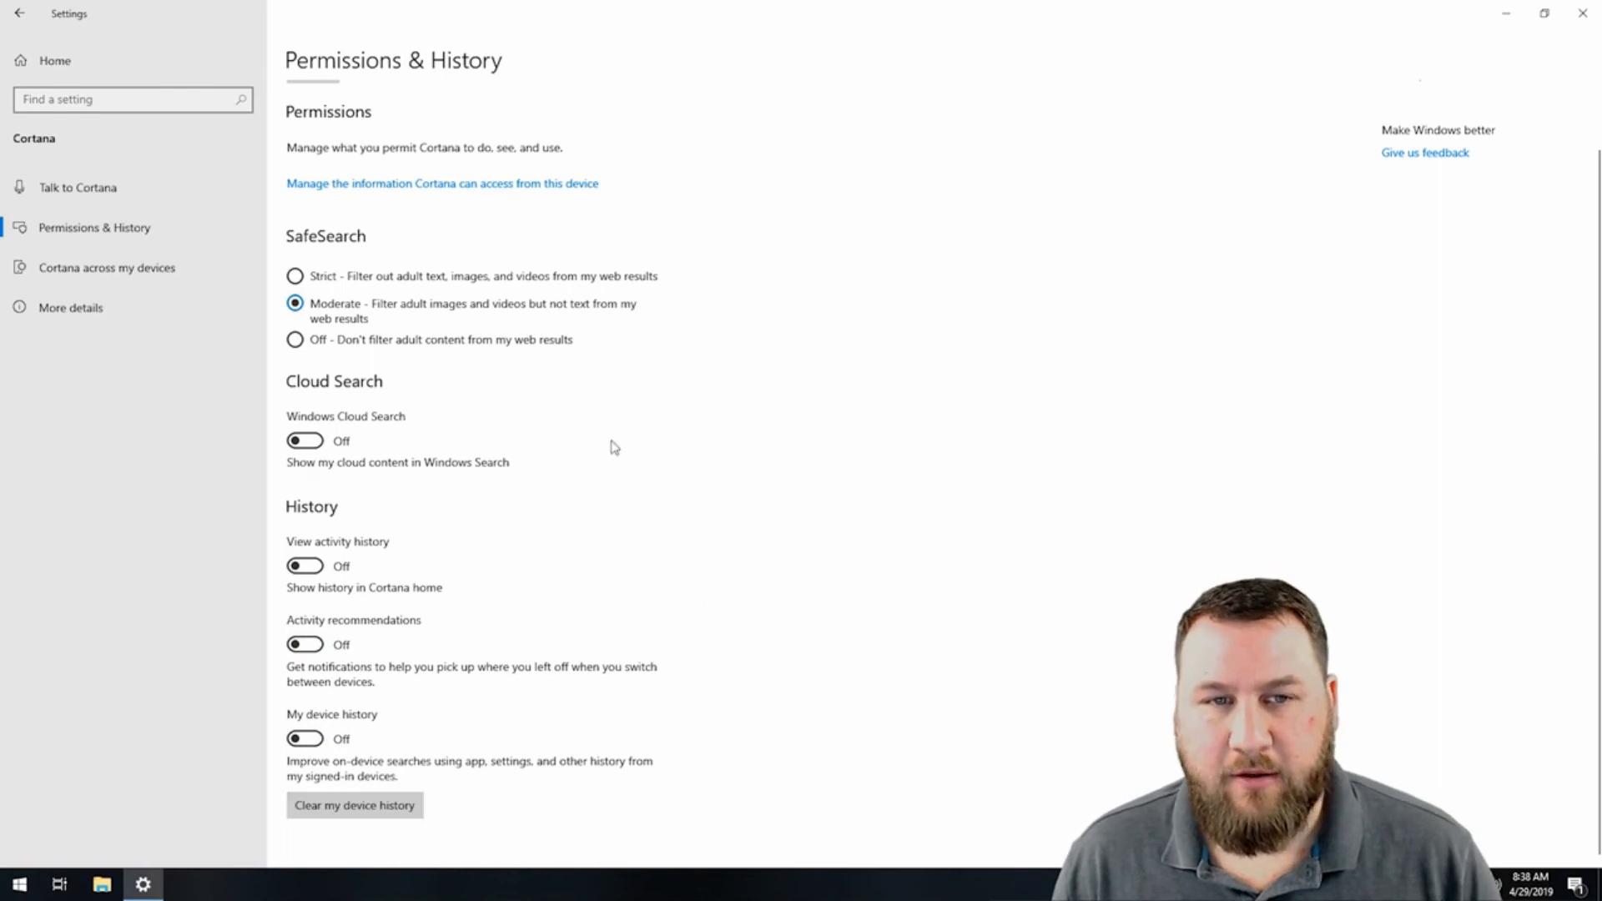